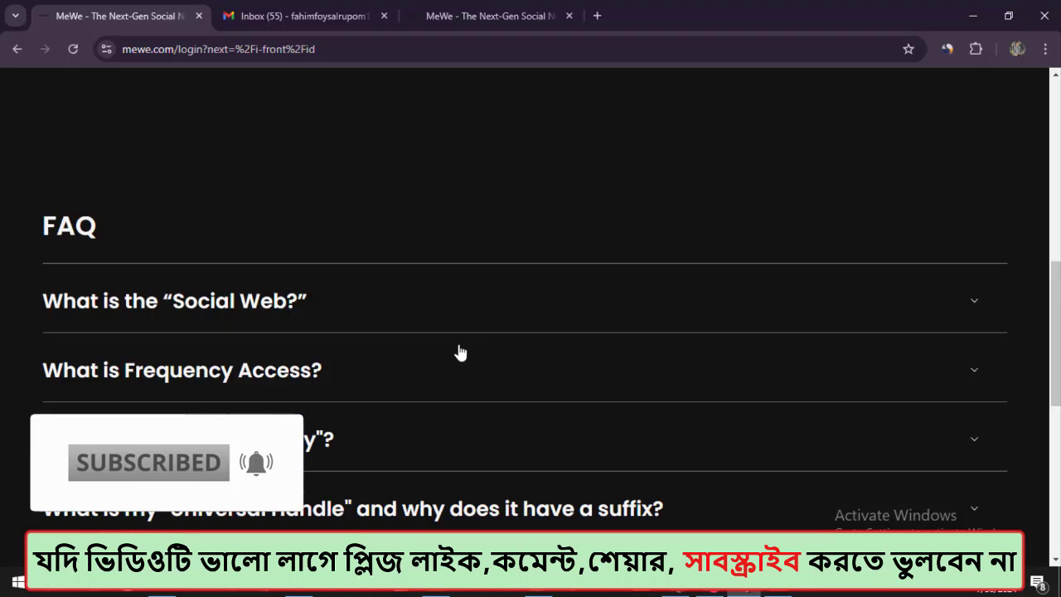
# - Examine mewe.com's Similarweb statistics for visits over time, bounce rate, pages per visit, ranking and top five countries
pyautogui.scroll(-1, 457, 353)
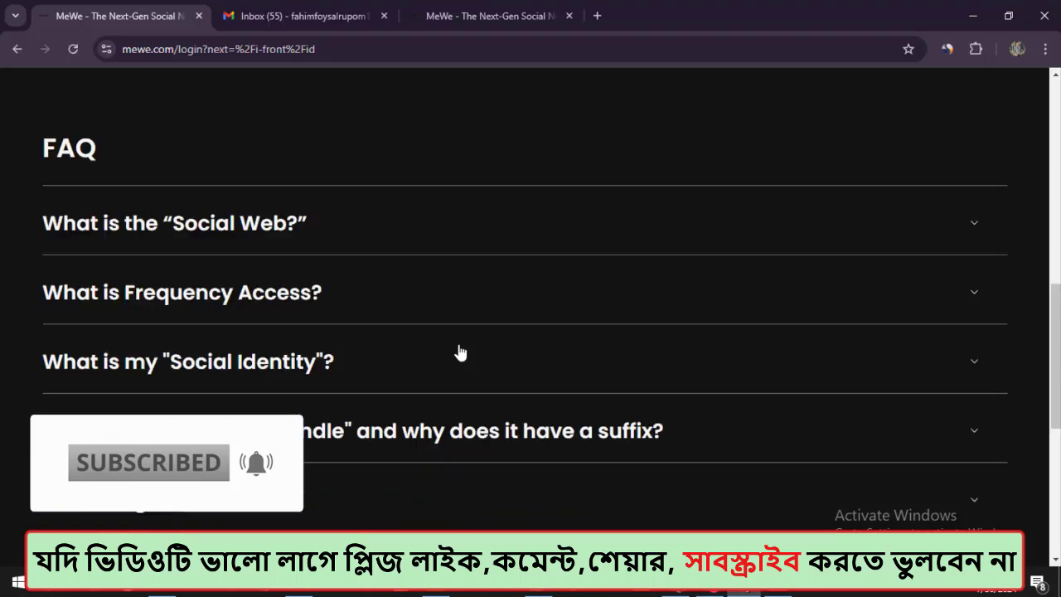
pyautogui.click(950, 50)
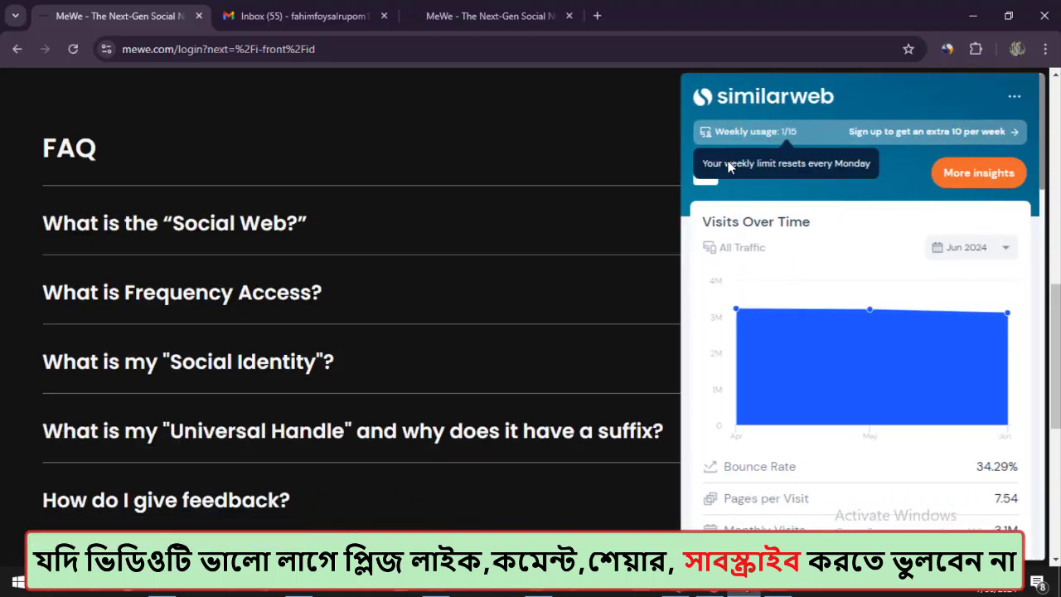
pyautogui.moveTo(827, 328)
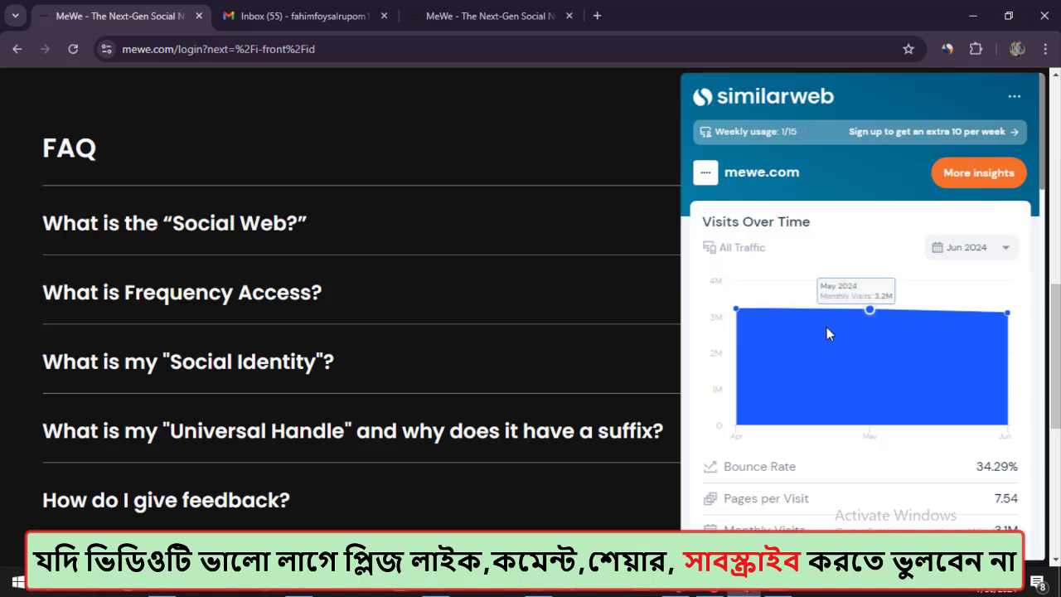
pyautogui.scroll(-2, 959, 332)
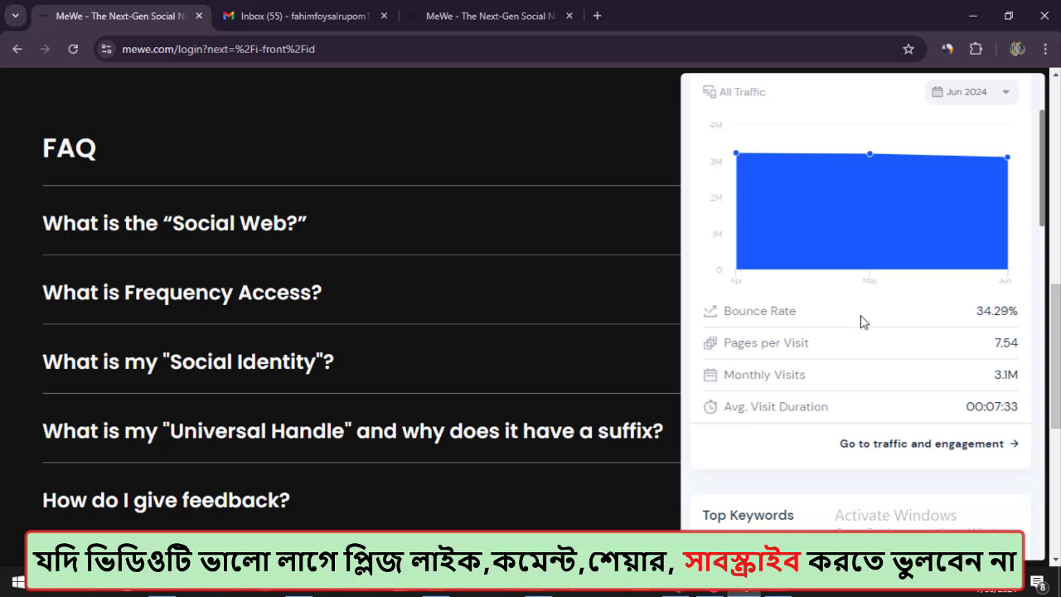
pyautogui.moveTo(976, 315); pyautogui.dragTo(1025, 313)
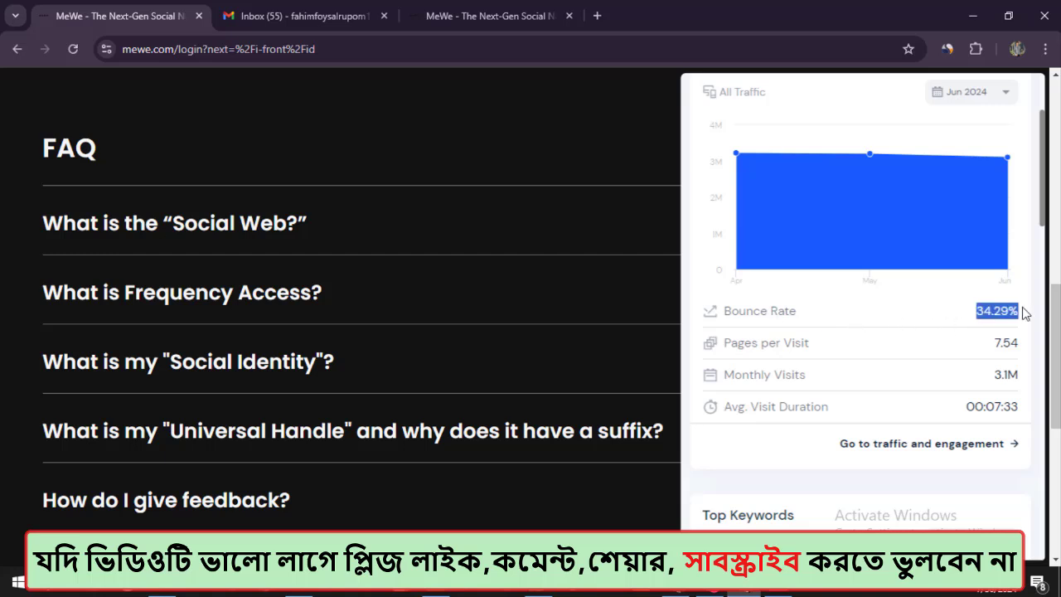
pyautogui.moveTo(724, 343); pyautogui.dragTo(855, 354)
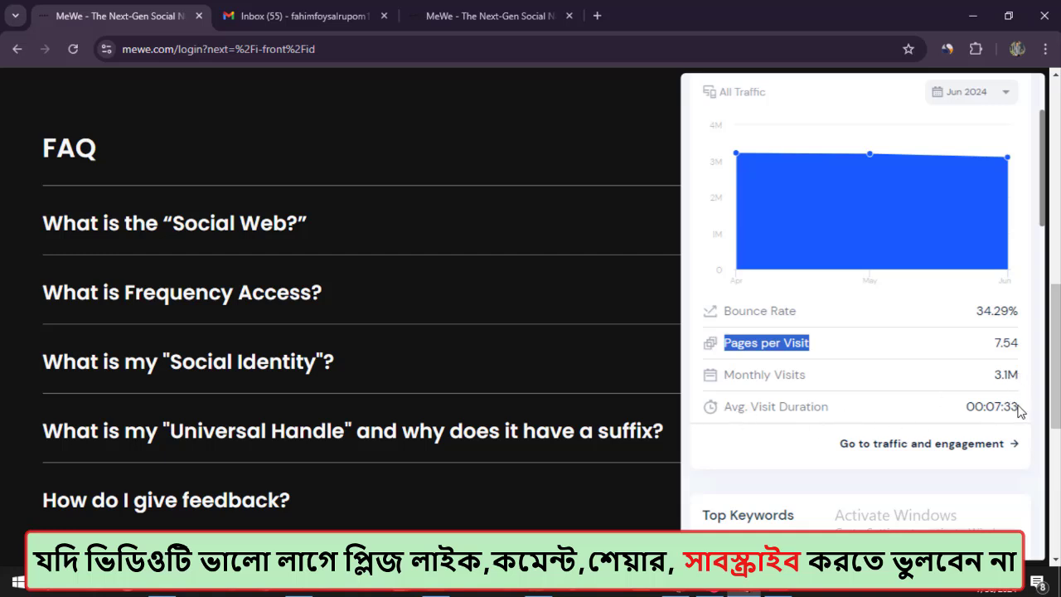
pyautogui.scroll(-6, 934, 349)
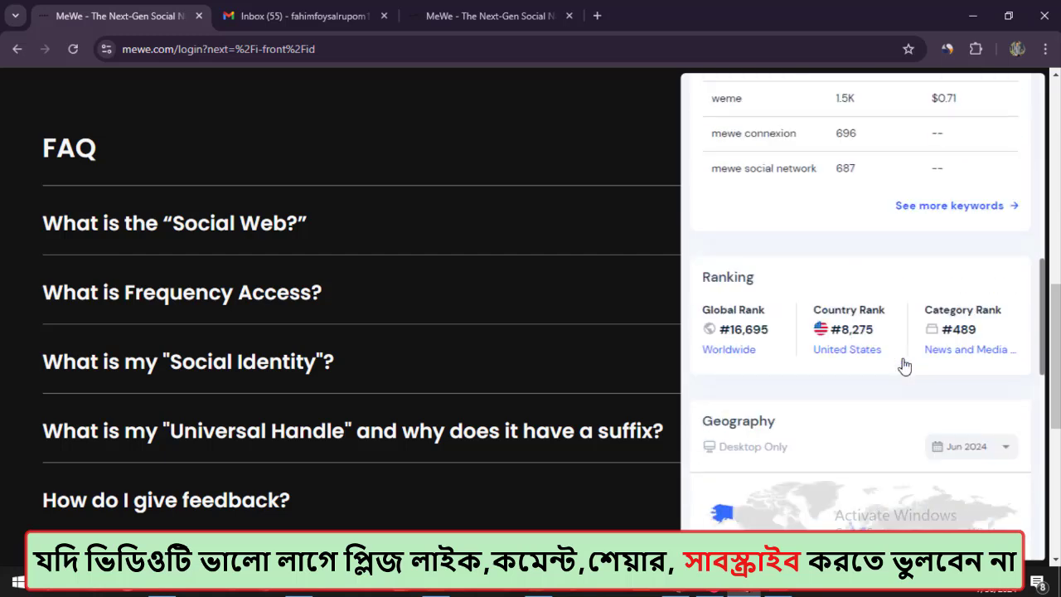
pyautogui.scroll(-4, 903, 366)
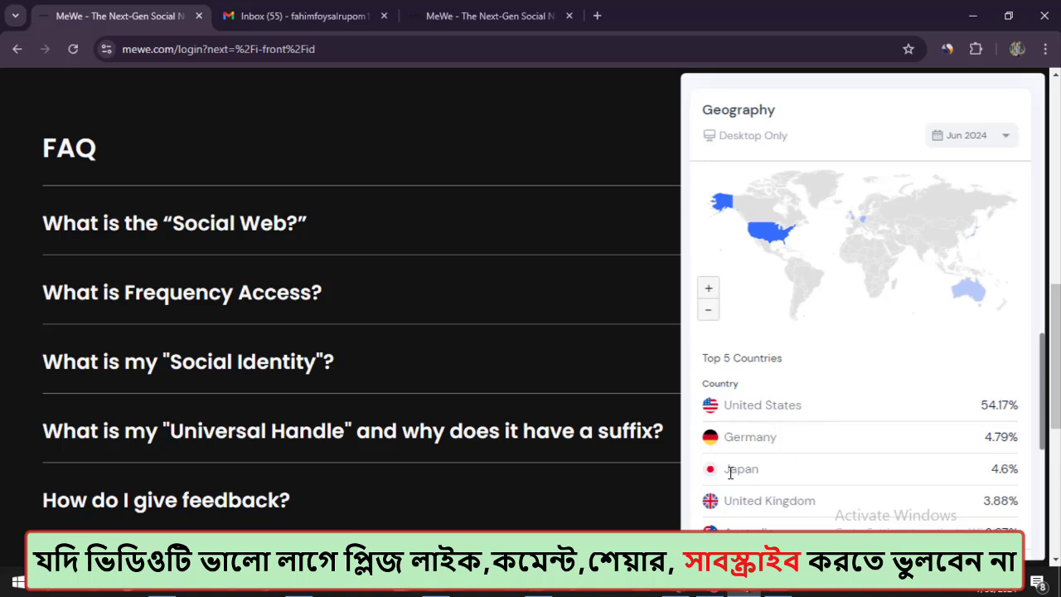
pyautogui.scroll(-2, 733, 497)
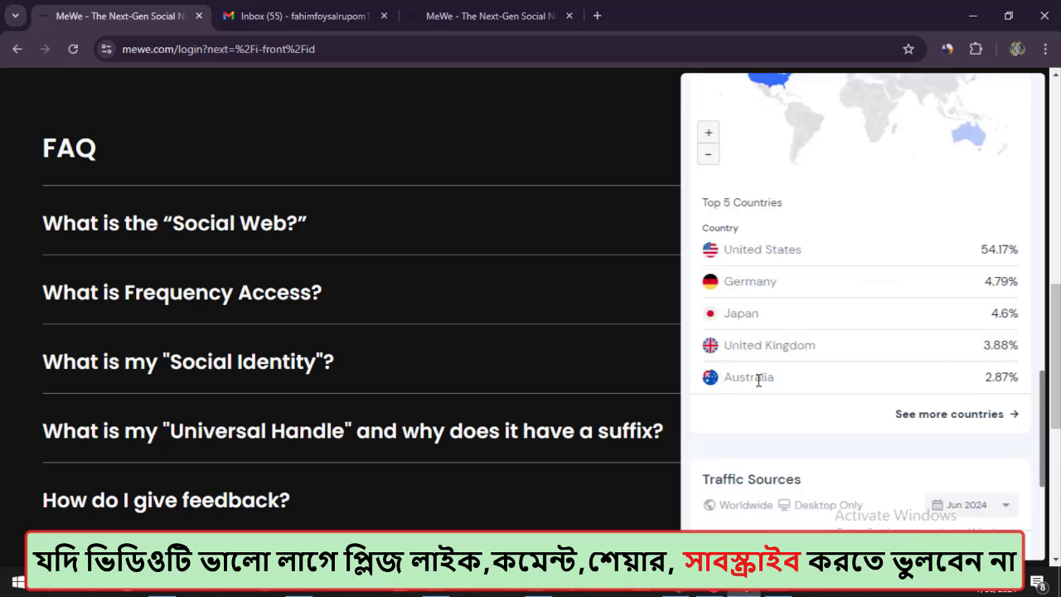
pyautogui.scroll(2, 775, 386)
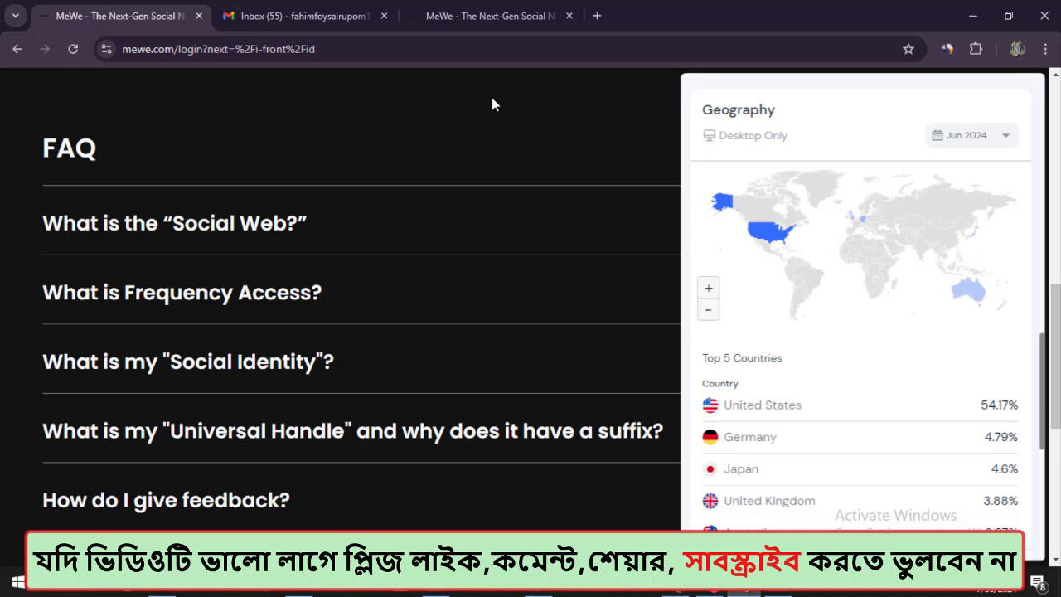
pyautogui.click(532, 102)
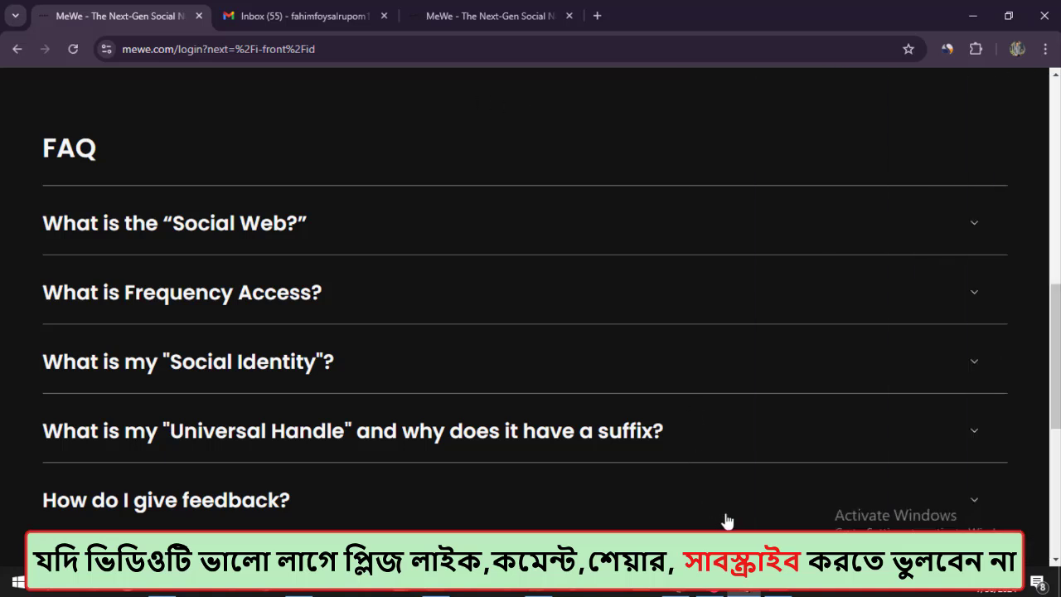
# - Switch to the WarriorPlus window and examine today's and yesterday's earnings on the Sales Dashboard
pyautogui.moveTo(710, 590)
pyautogui.click(708, 493)
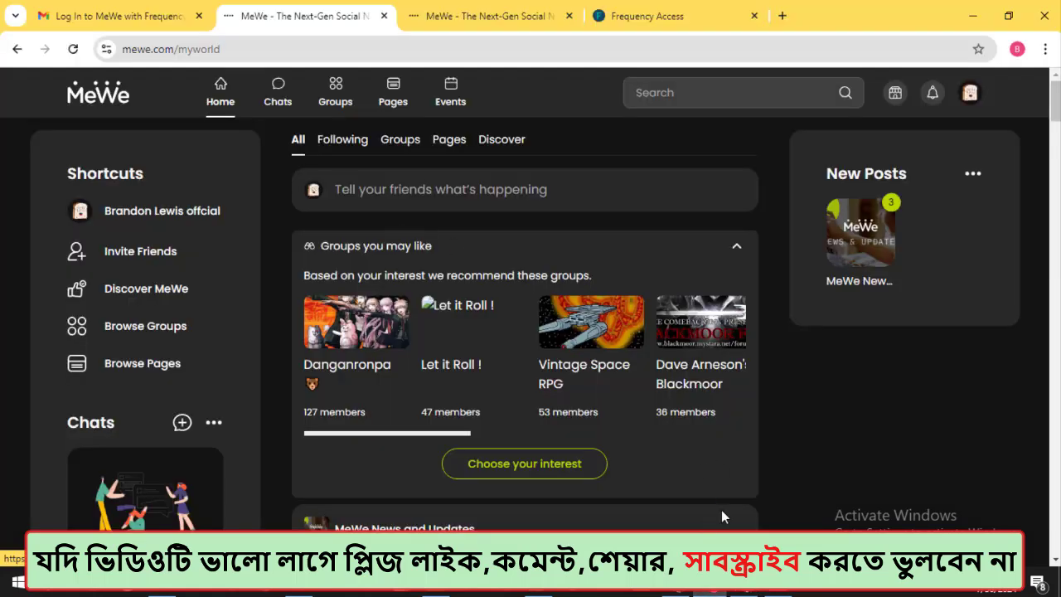
pyautogui.click(678, 590)
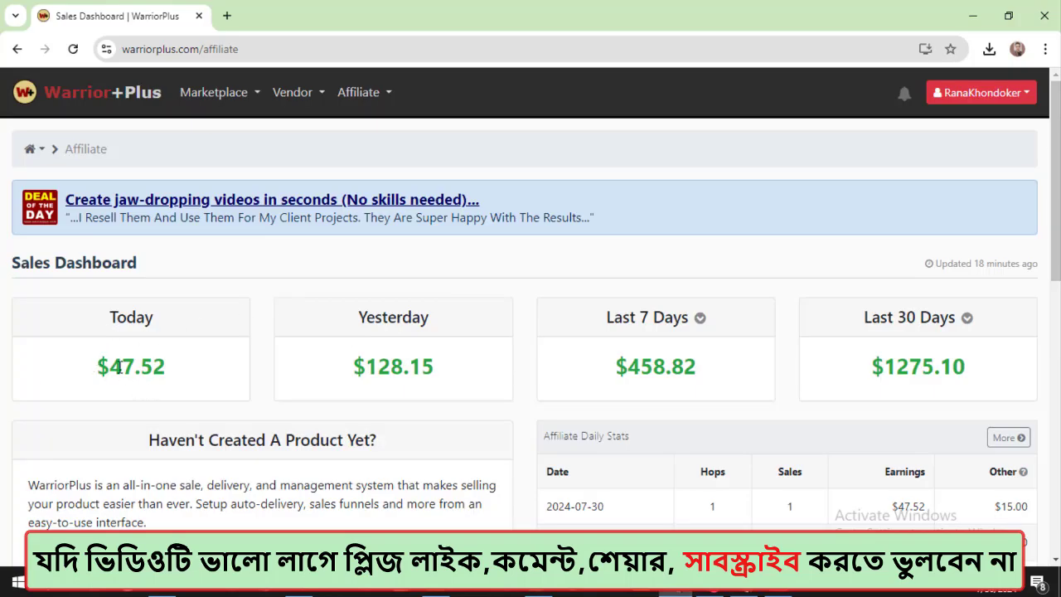
pyautogui.moveTo(111, 366); pyautogui.dragTo(170, 367)
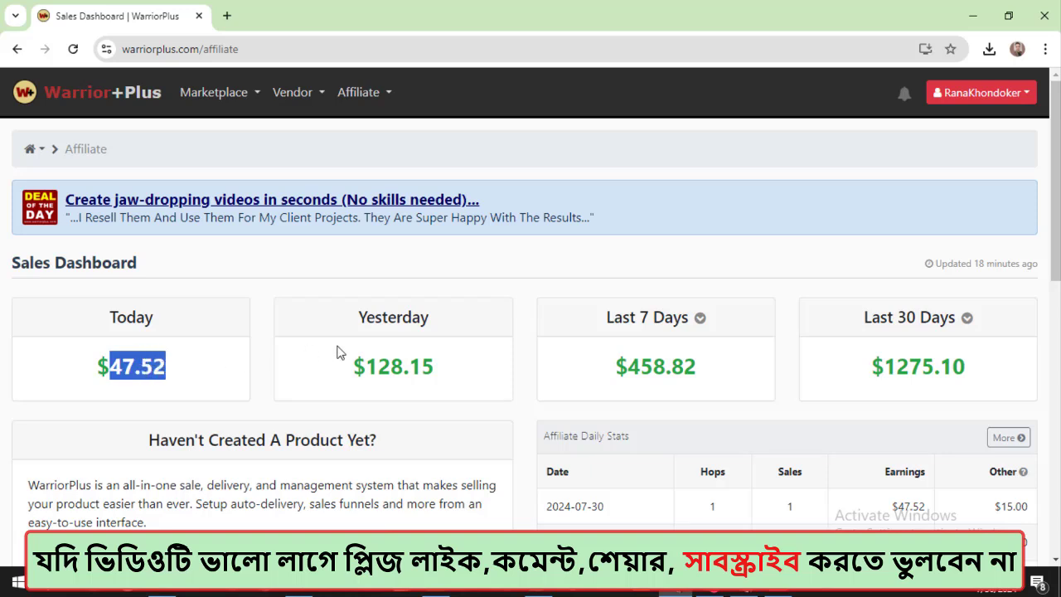
pyautogui.moveTo(366, 366); pyautogui.dragTo(452, 373)
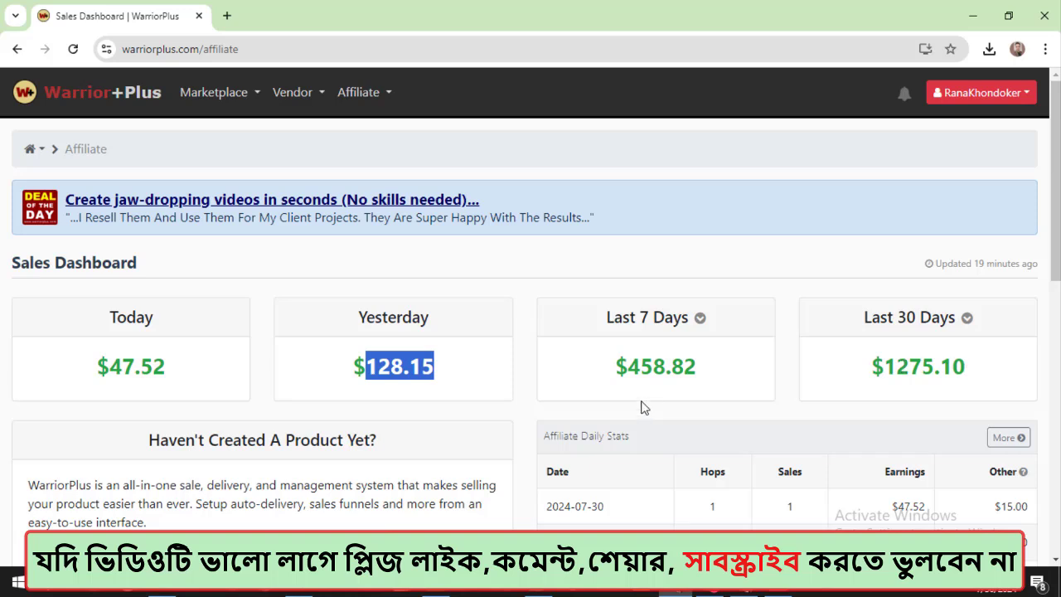
pyautogui.click(449, 361)
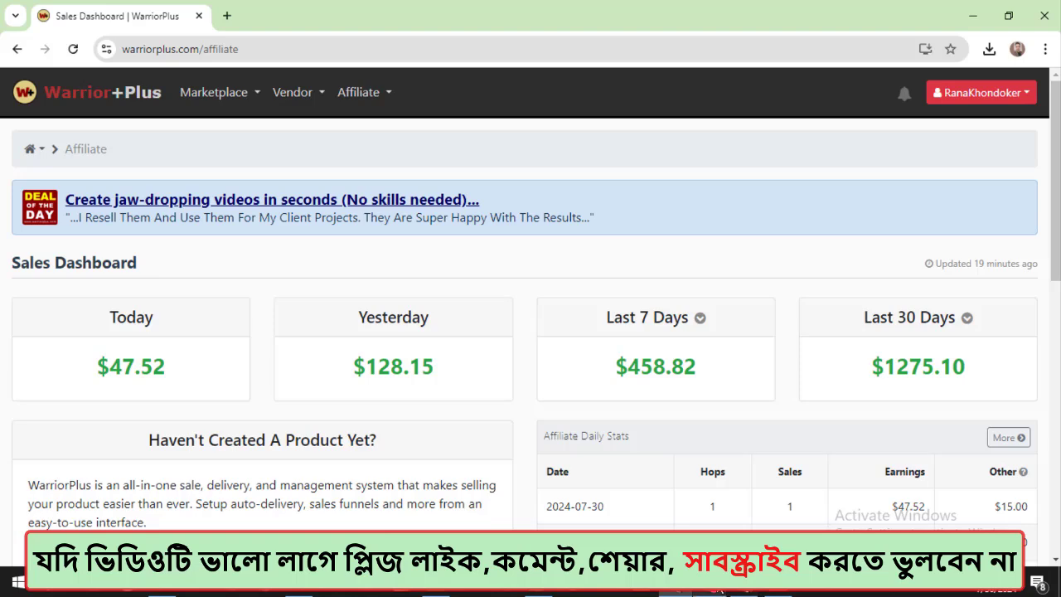
# - Switch to the logged-in MeWe window and open a new post on the home feed
pyautogui.moveTo(719, 590)
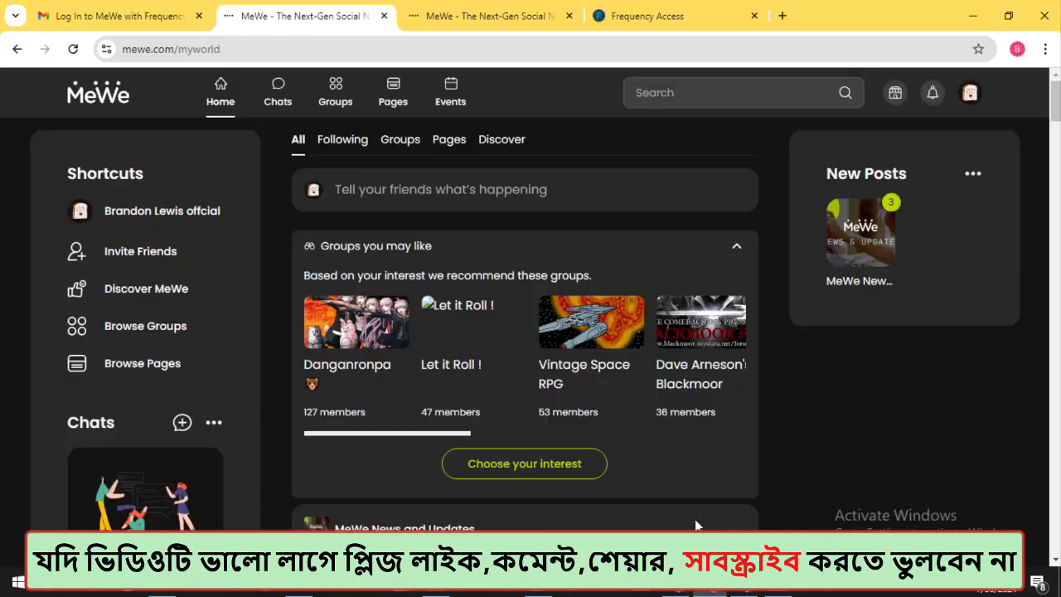
pyautogui.click(708, 494)
pyautogui.click(500, 186)
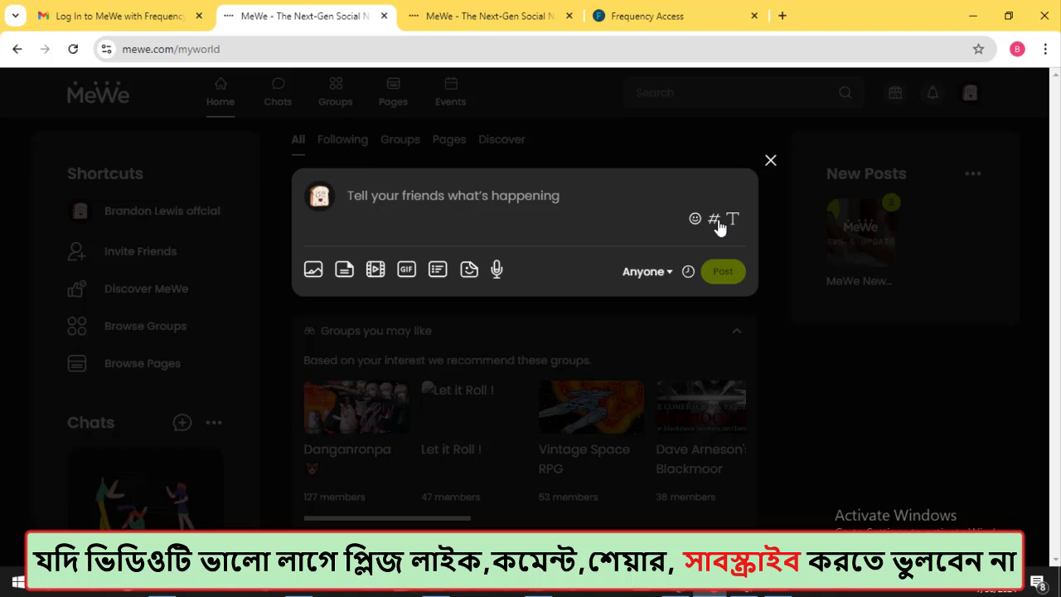
# - Copy the complete giveaway text with its link from the Notepad window into the new MeWe post
pyautogui.click(314, 590)
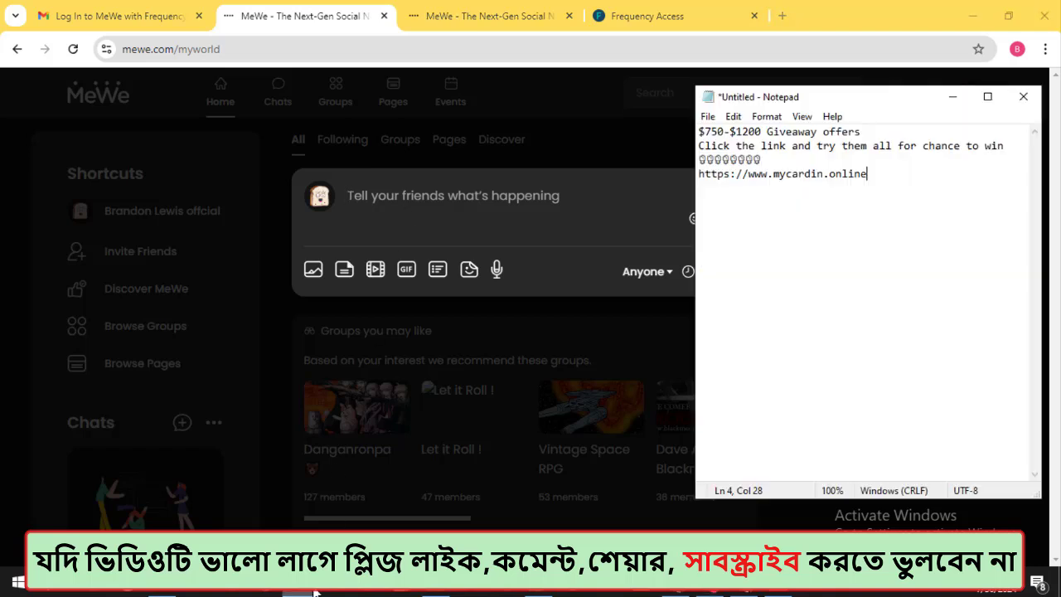
pyautogui.moveTo(893, 172); pyautogui.dragTo(699, 132)
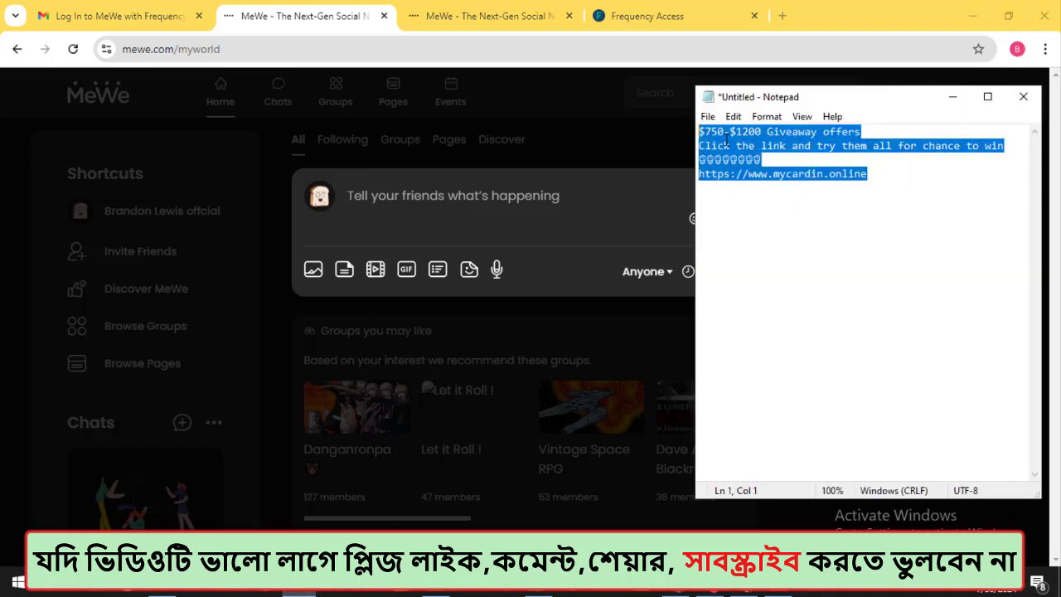
pyautogui.rightClick(742, 134)
pyautogui.click(777, 190)
pyautogui.click(952, 96)
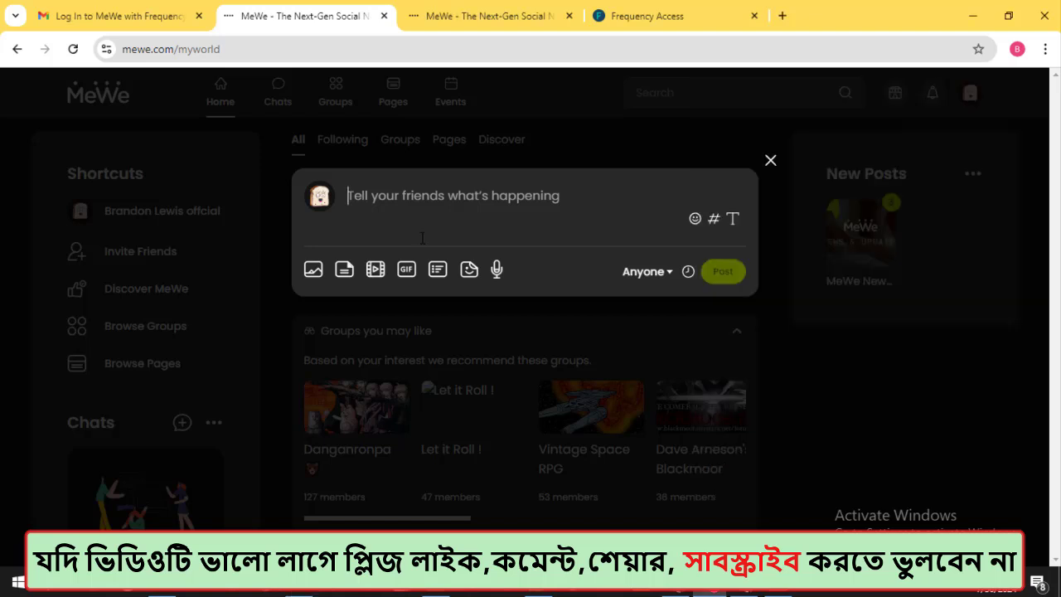
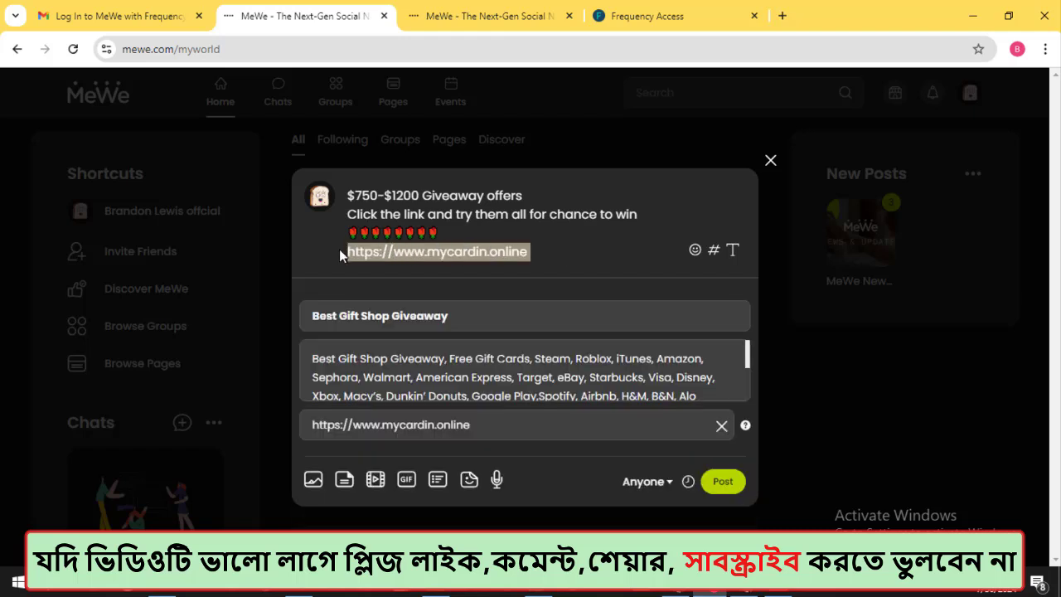
pyautogui.scroll(-5, 461, 373)
pyautogui.scroll(5, 461, 382)
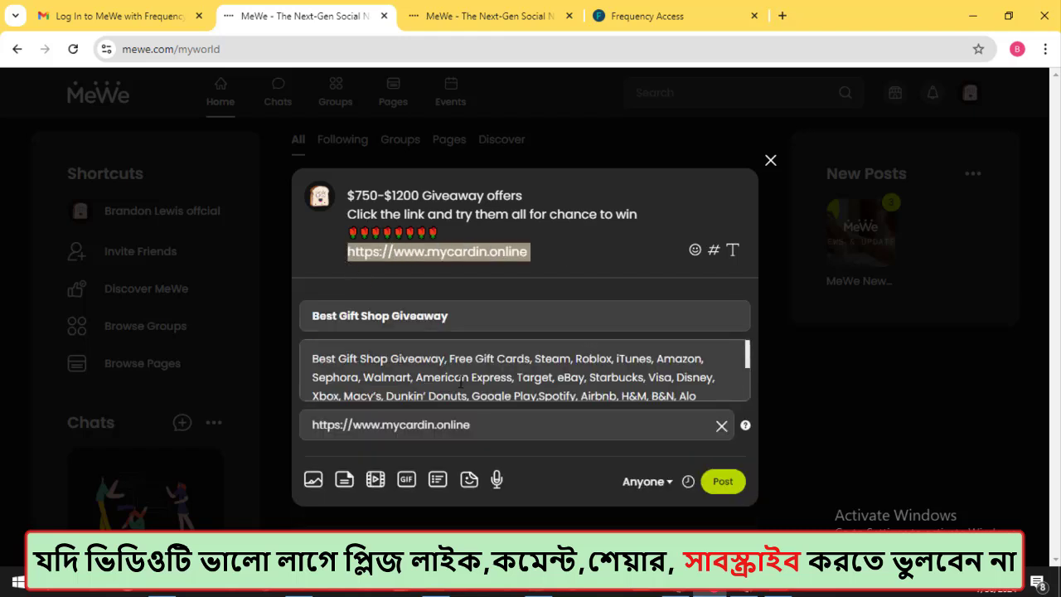
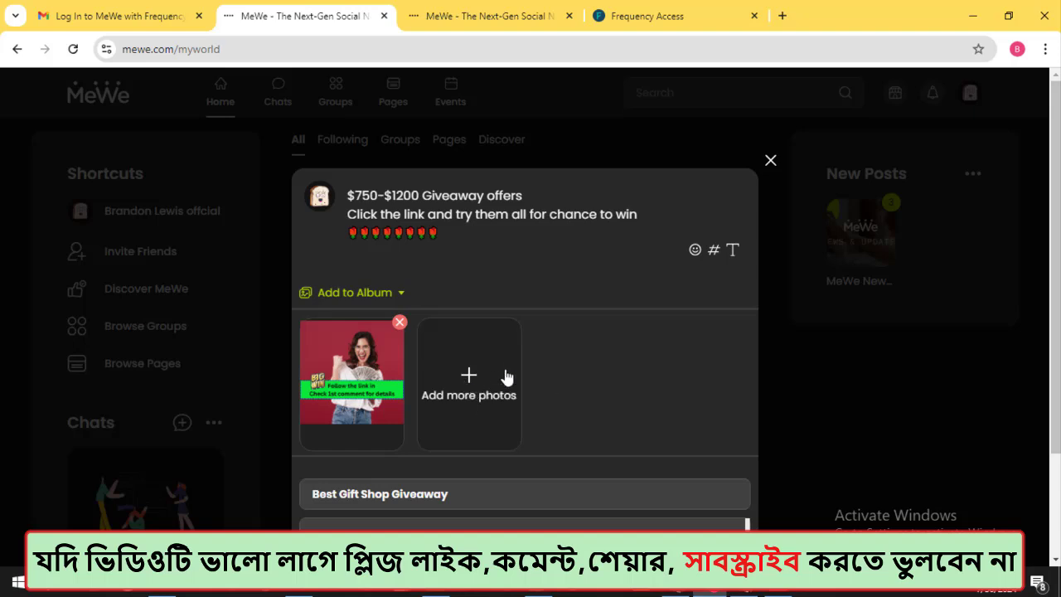
pyautogui.scroll(-2, 505, 375)
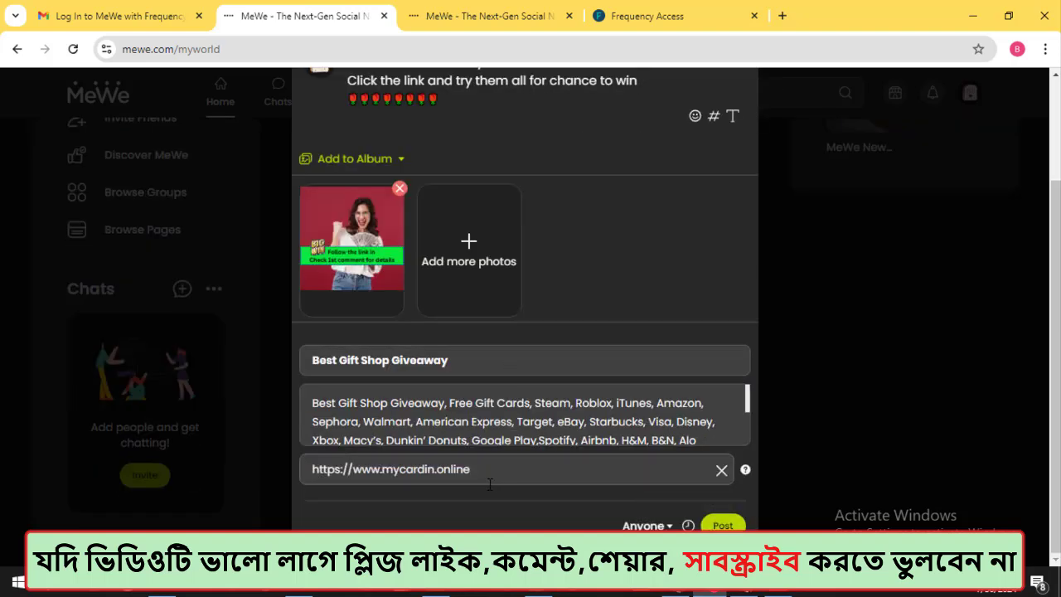
pyautogui.scroll(2, 466, 422)
pyautogui.click(450, 242)
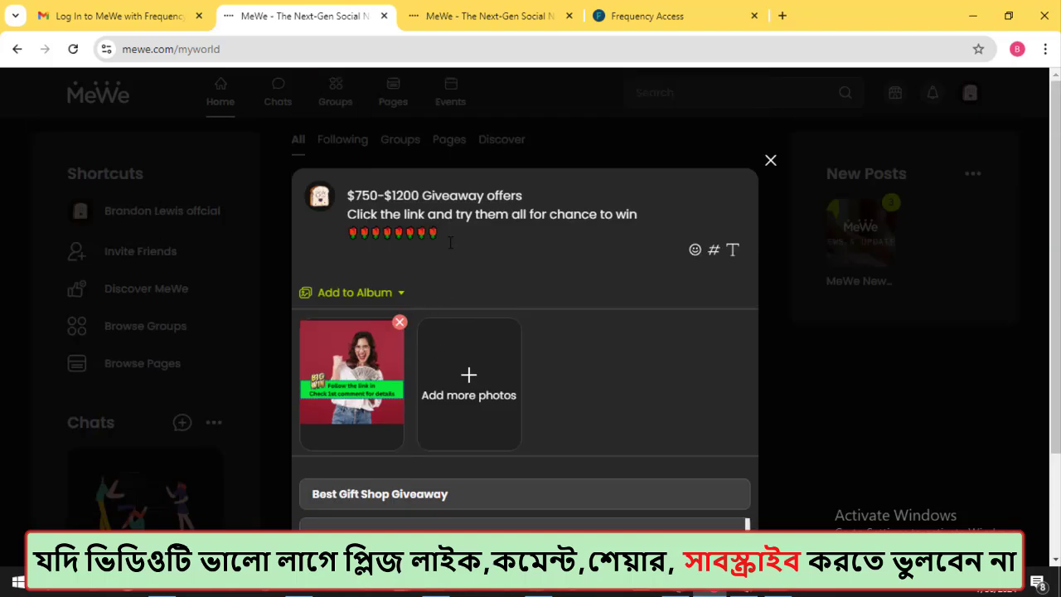
pyautogui.press('Return')
pyautogui.moveTo(439, 235); pyautogui.dragTo(349, 193)
pyautogui.write('$750-$1200 Giveaway offers Click the link and try them all for chance to win 🌹🌹🌹🌹🌹🌹🌹🌹 https://www.mycardin.online')
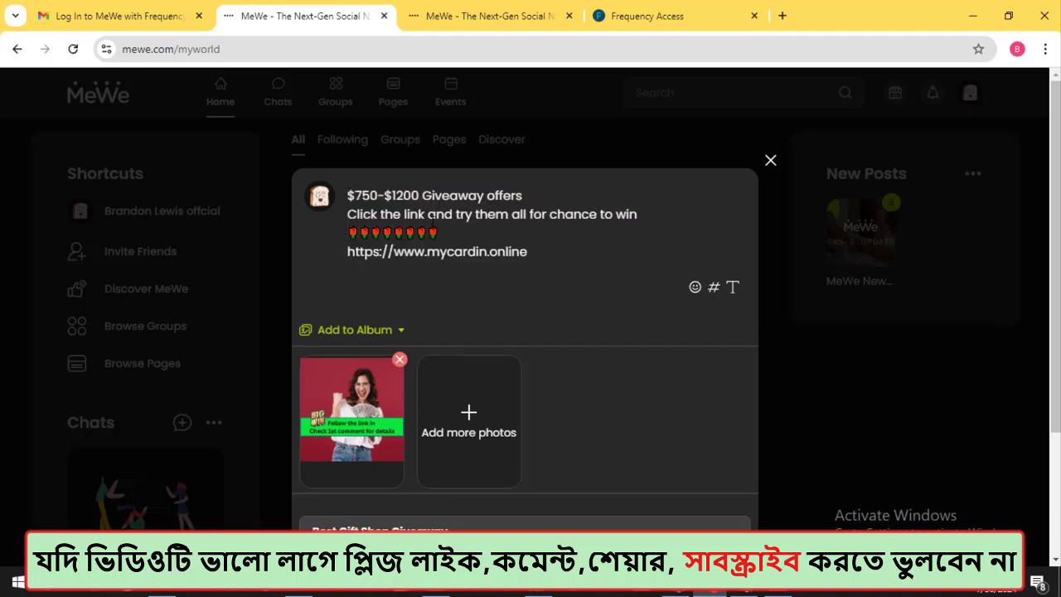
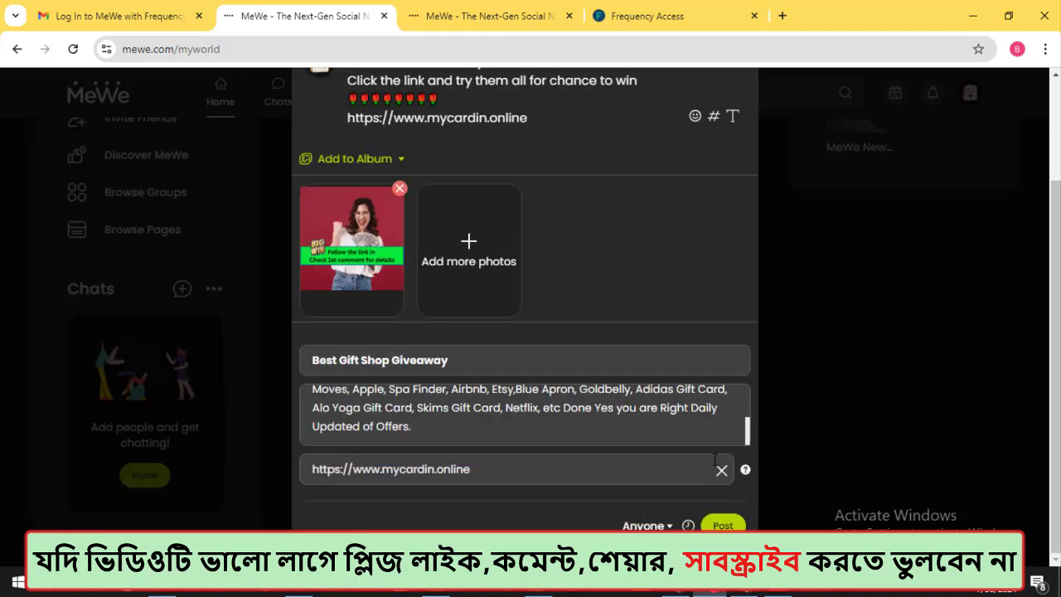
pyautogui.click(722, 472)
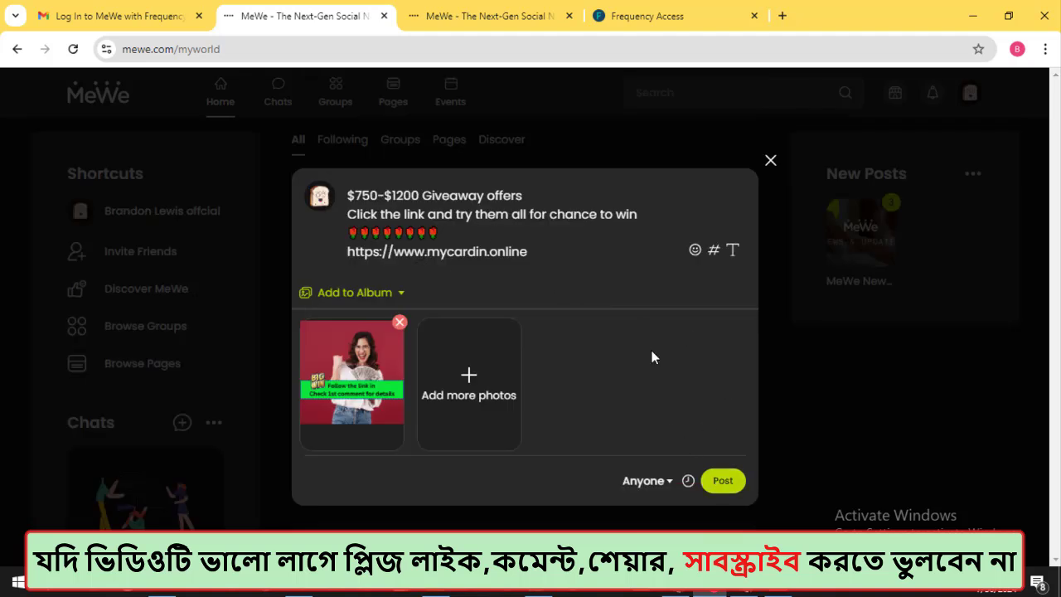
# - Add blank lines after the post's link and tag the post with the new hashtags #cashawin and #united
pyautogui.moveTo(643, 221); pyautogui.dragTo(338, 214)
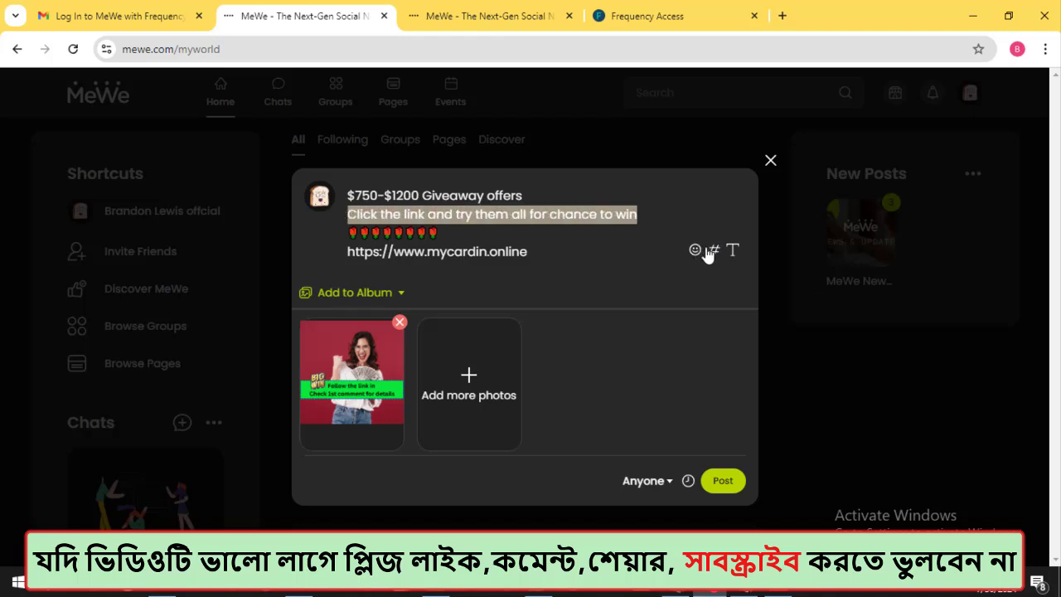
pyautogui.click(543, 254)
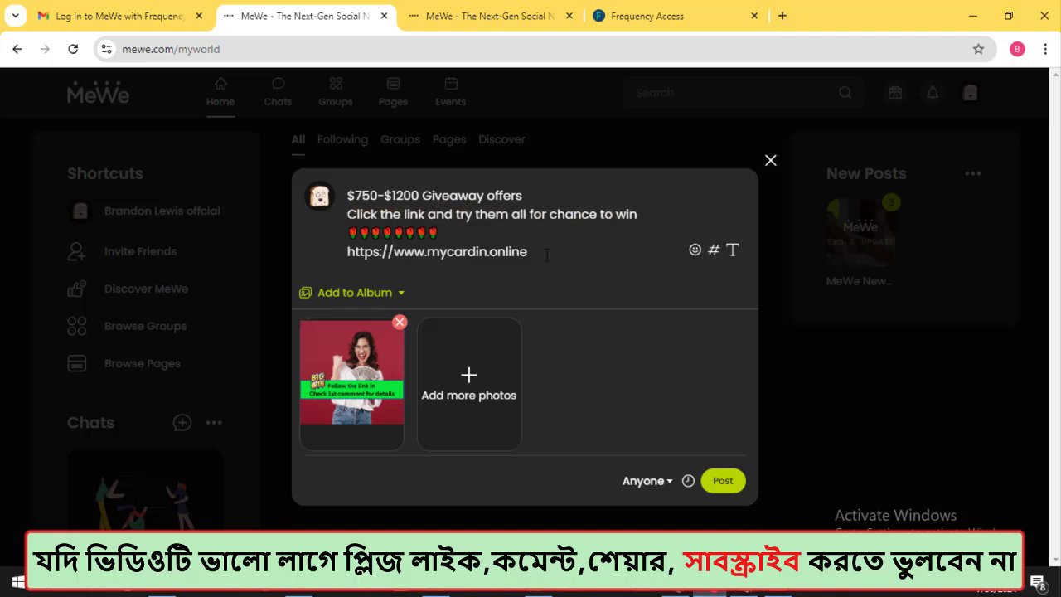
pyautogui.press('Return')
pyautogui.press('Return')
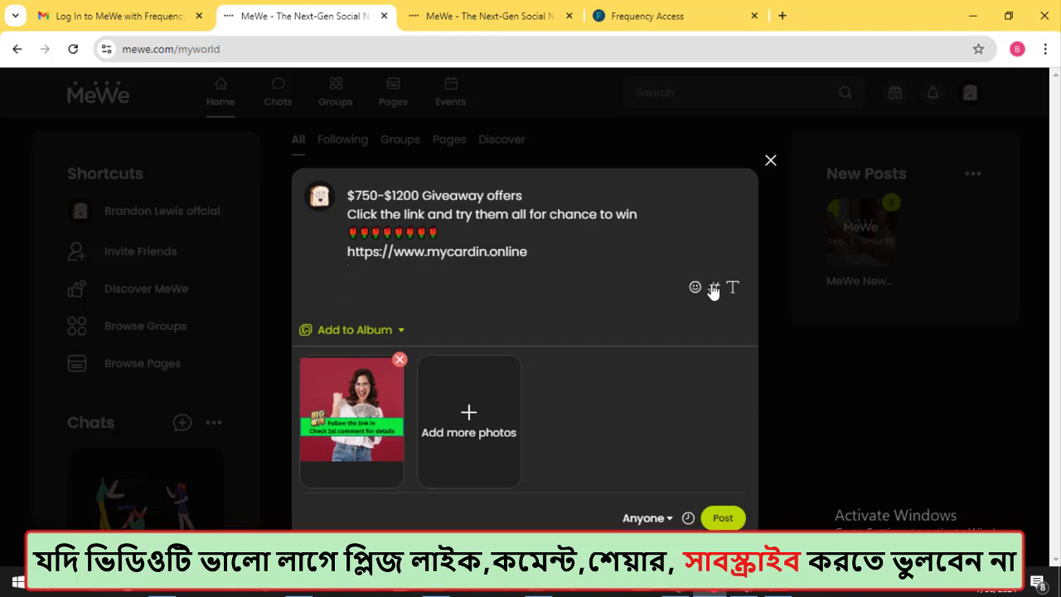
pyautogui.click(713, 289)
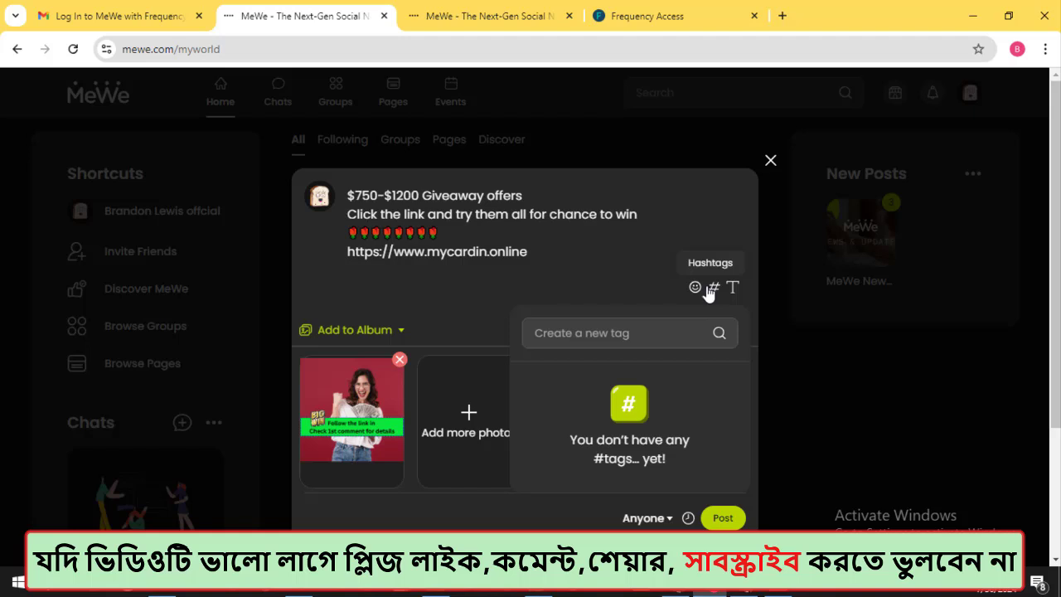
pyautogui.write('casha')
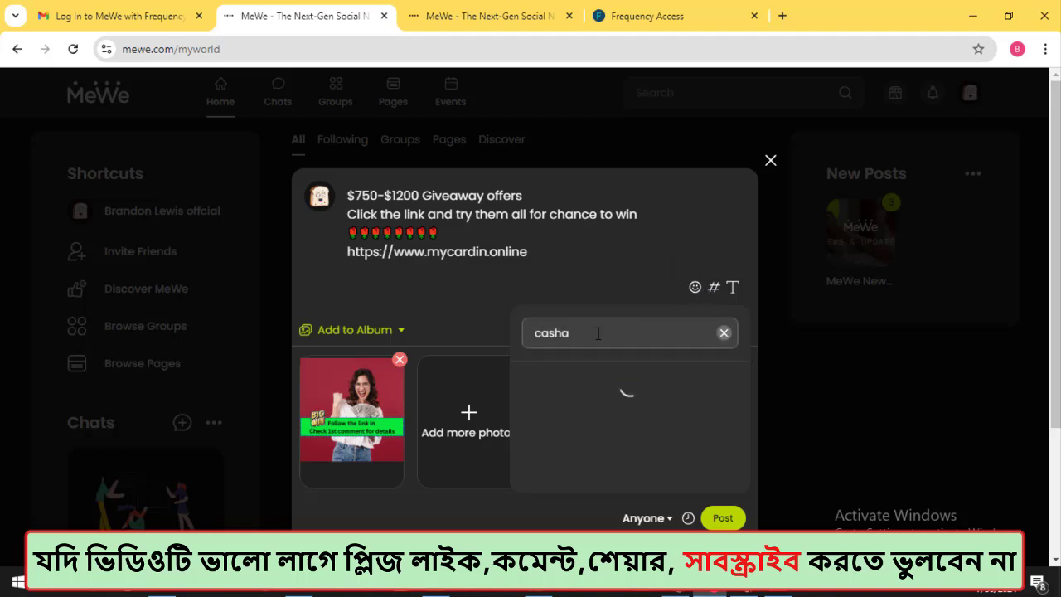
pyautogui.write('win')
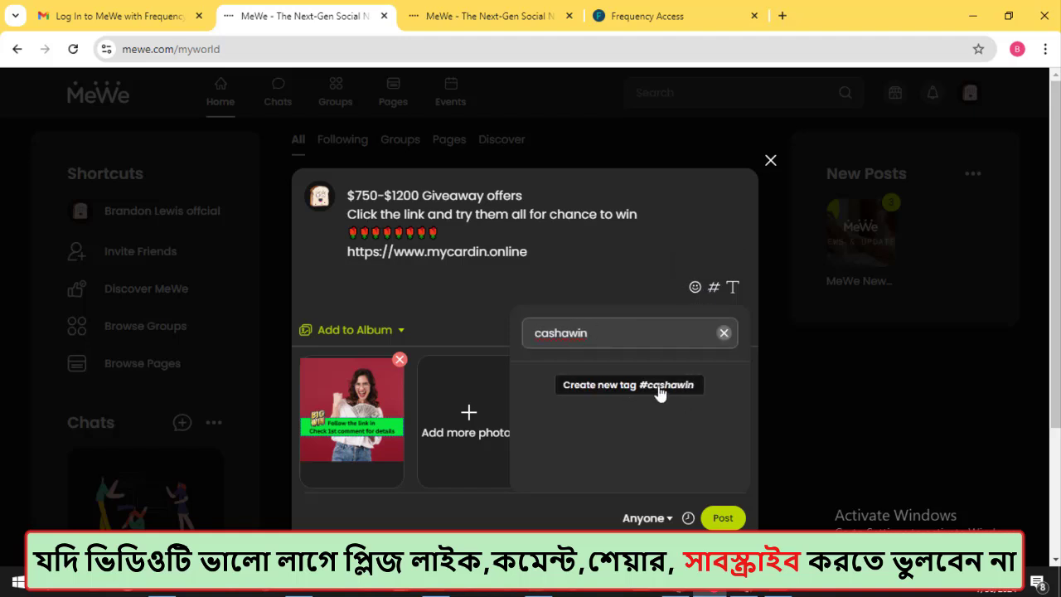
pyautogui.click(656, 386)
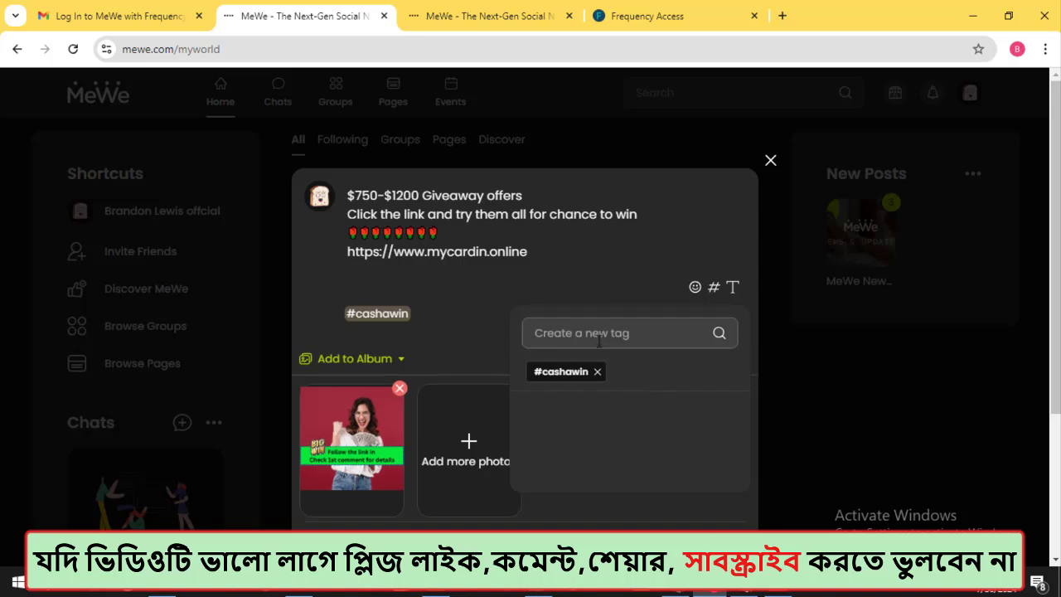
pyautogui.write('united')
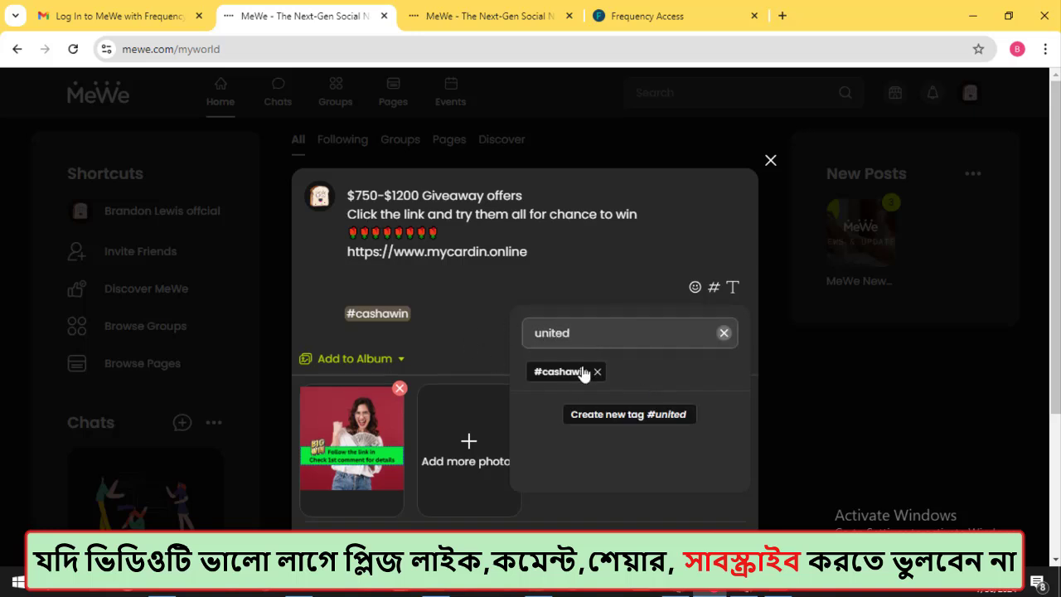
pyautogui.click(605, 419)
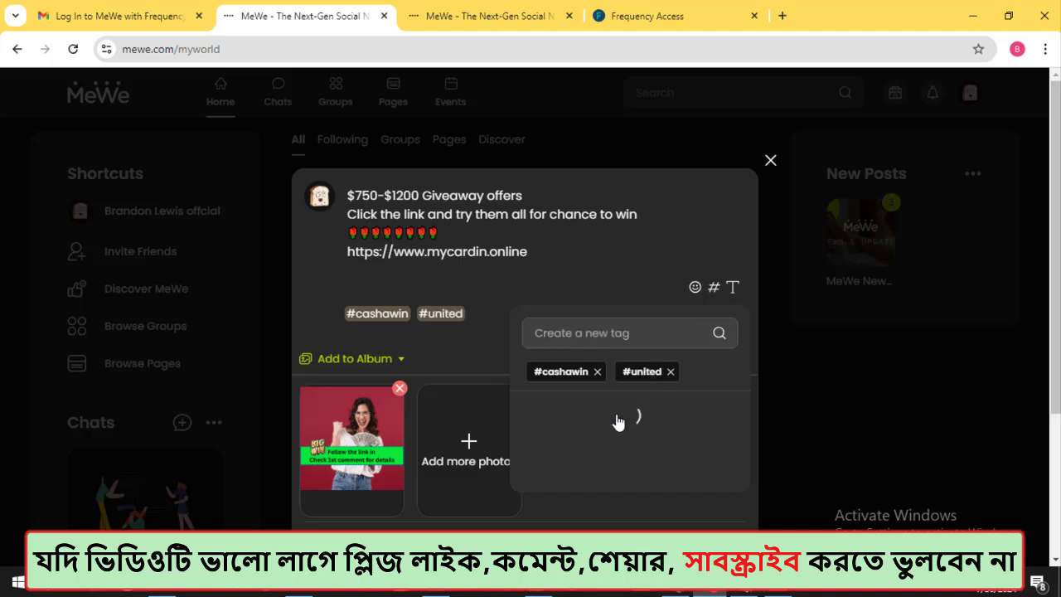
pyautogui.click(480, 312)
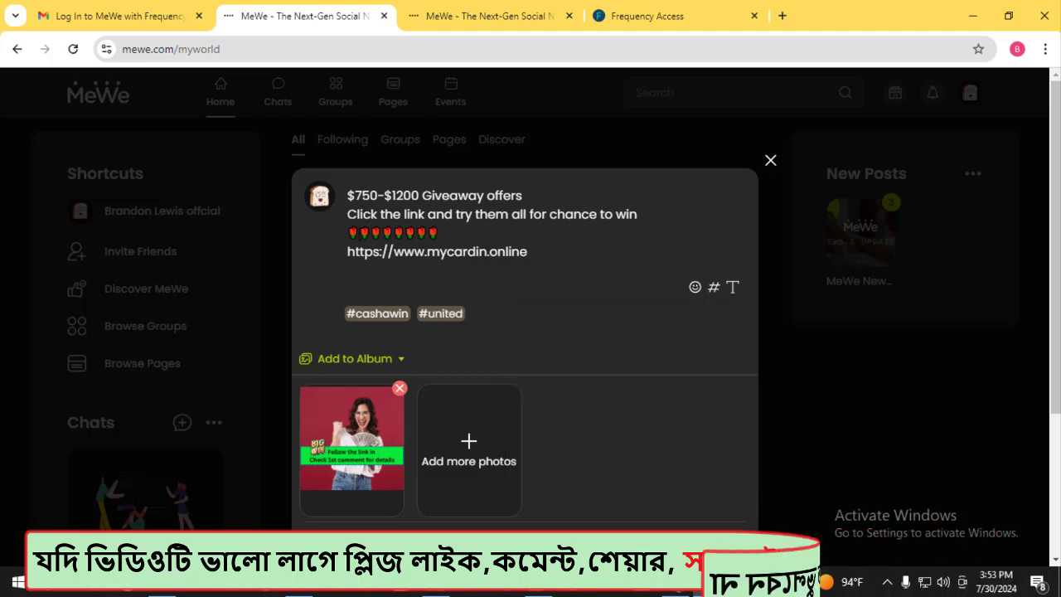
# - Publish the giveaway post with its audience set to Anyone, and review it in the home feed
pyautogui.scroll(-1, 473, 263)
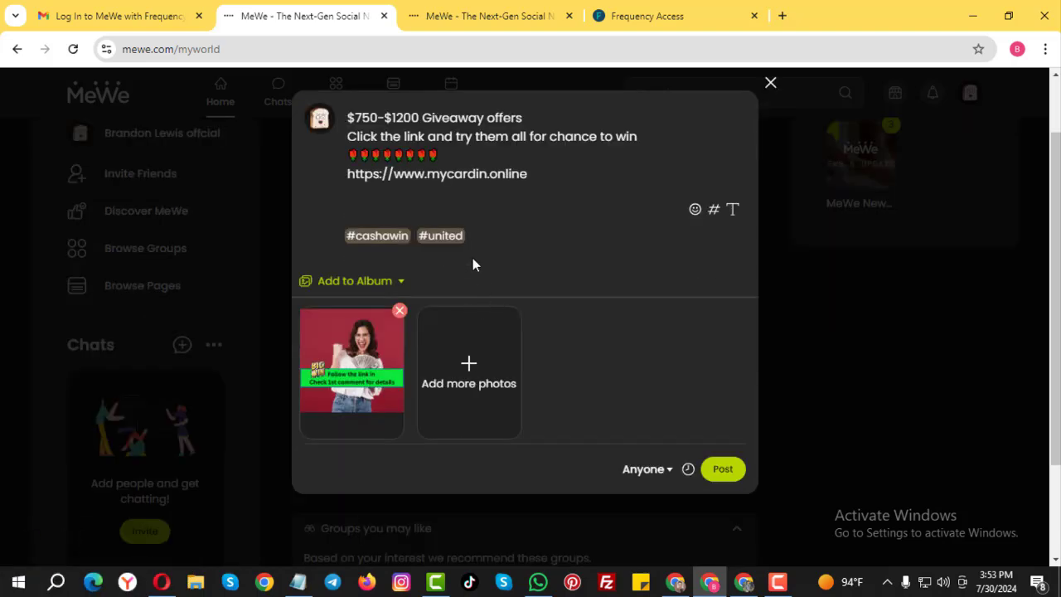
pyautogui.click(729, 477)
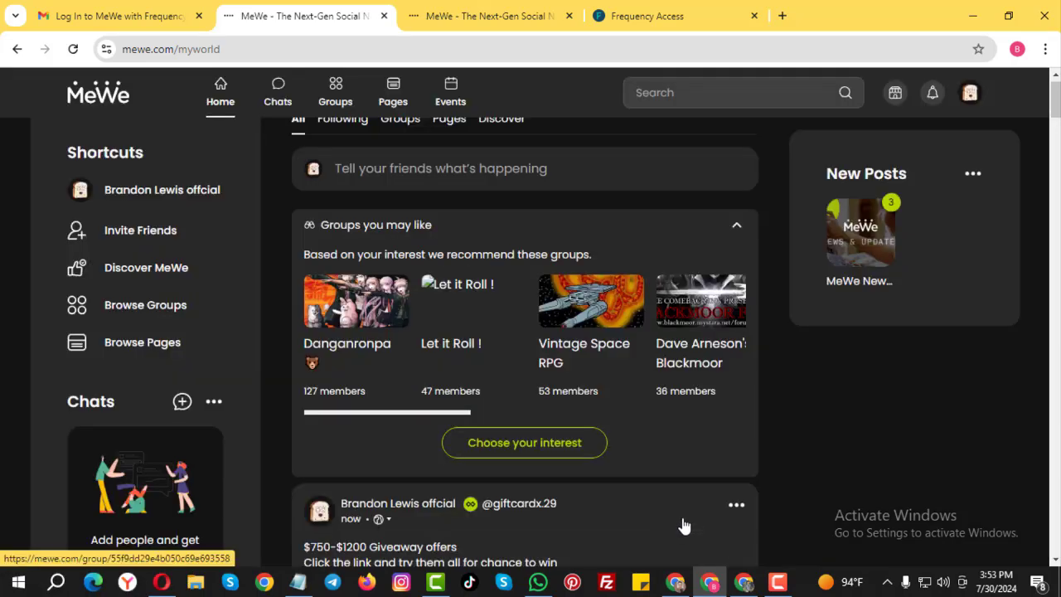
pyautogui.scroll(-2, 536, 455)
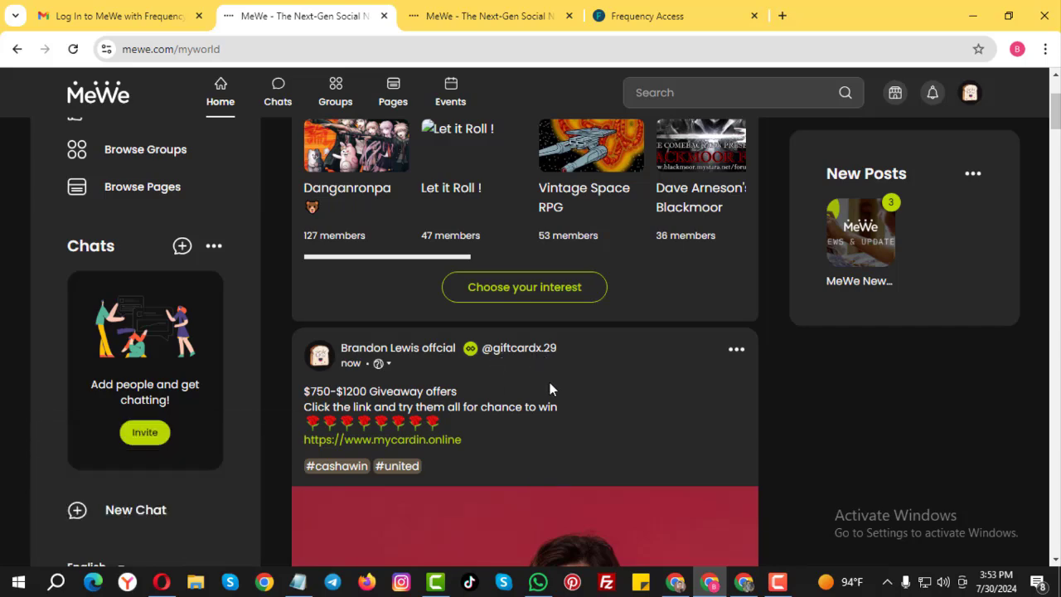
pyautogui.scroll(2, 550, 387)
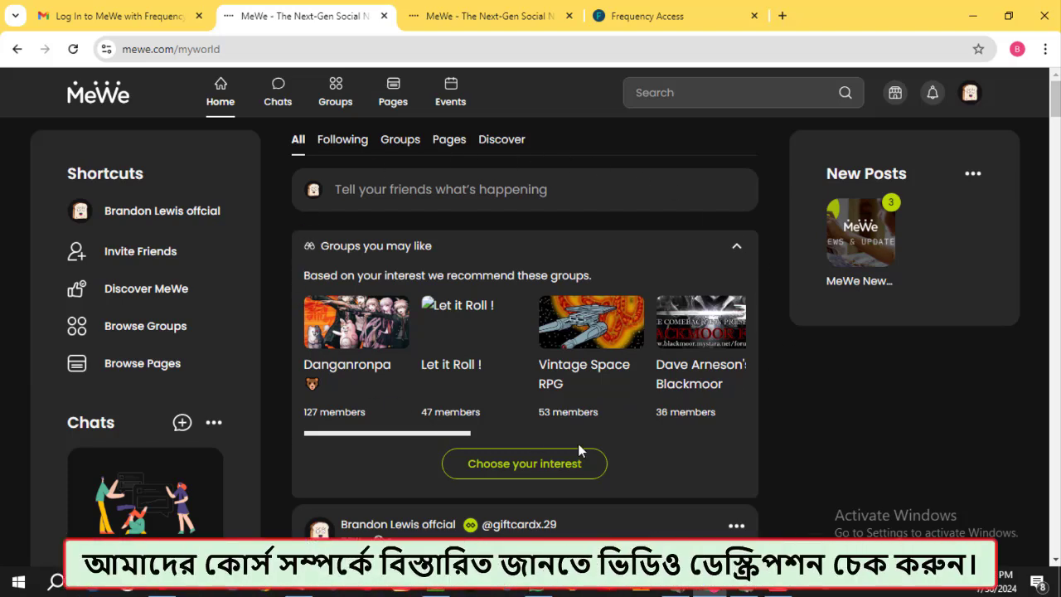
# - Look through the Following, Groups and Pages views of the home feed
pyautogui.click(347, 141)
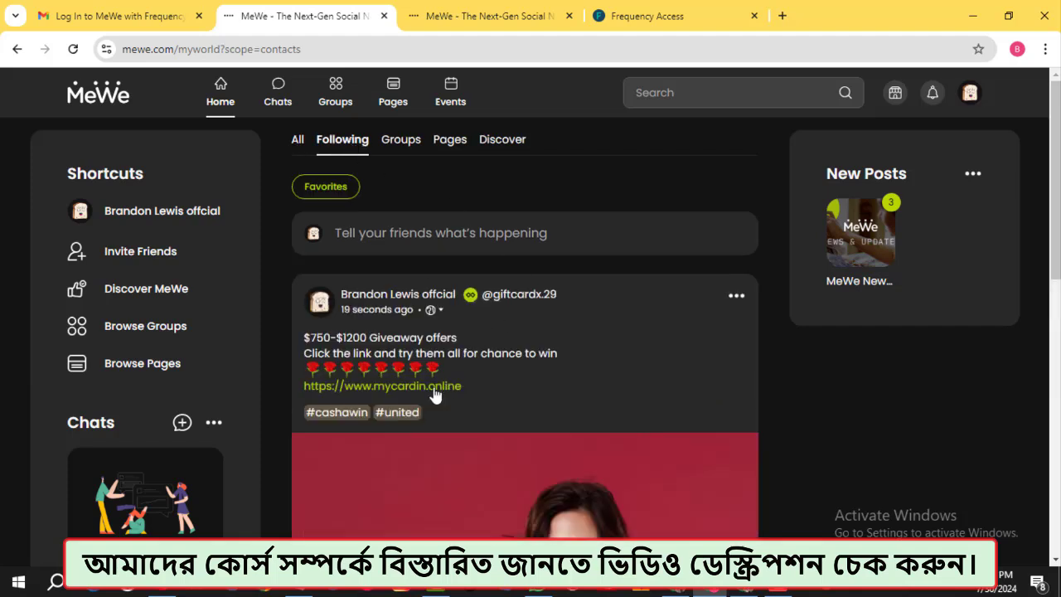
pyautogui.click(398, 147)
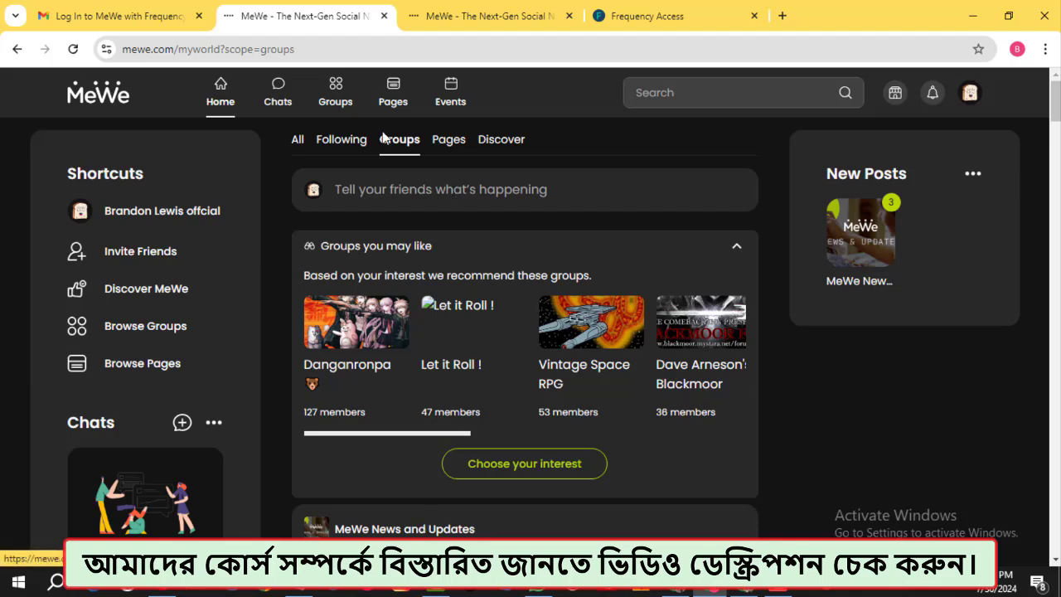
pyautogui.click(452, 148)
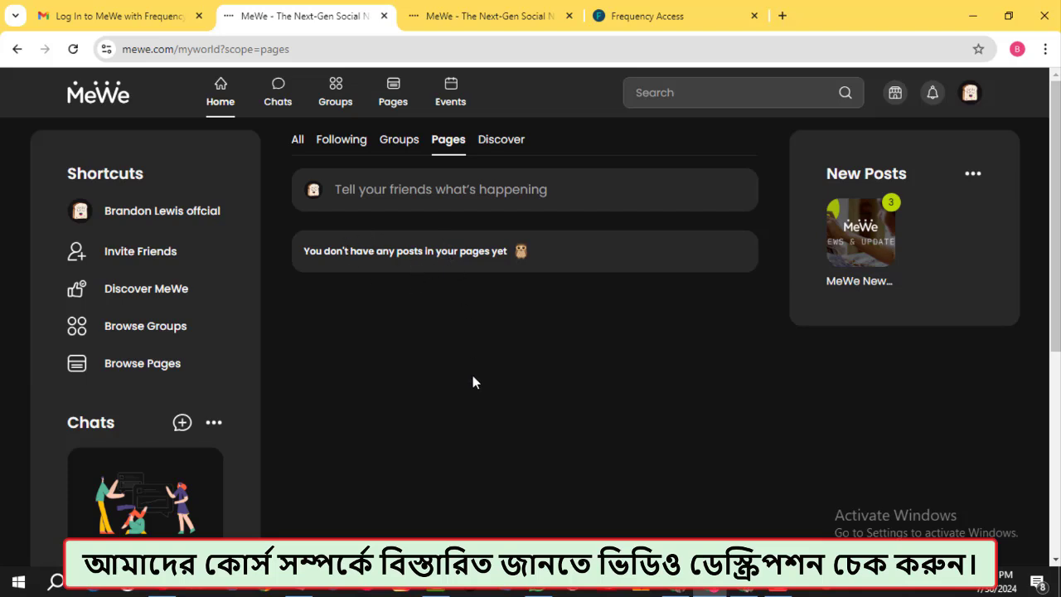
# - Browse the Discover feed and examine the posts' reactions, comments and publication ages
pyautogui.click(495, 155)
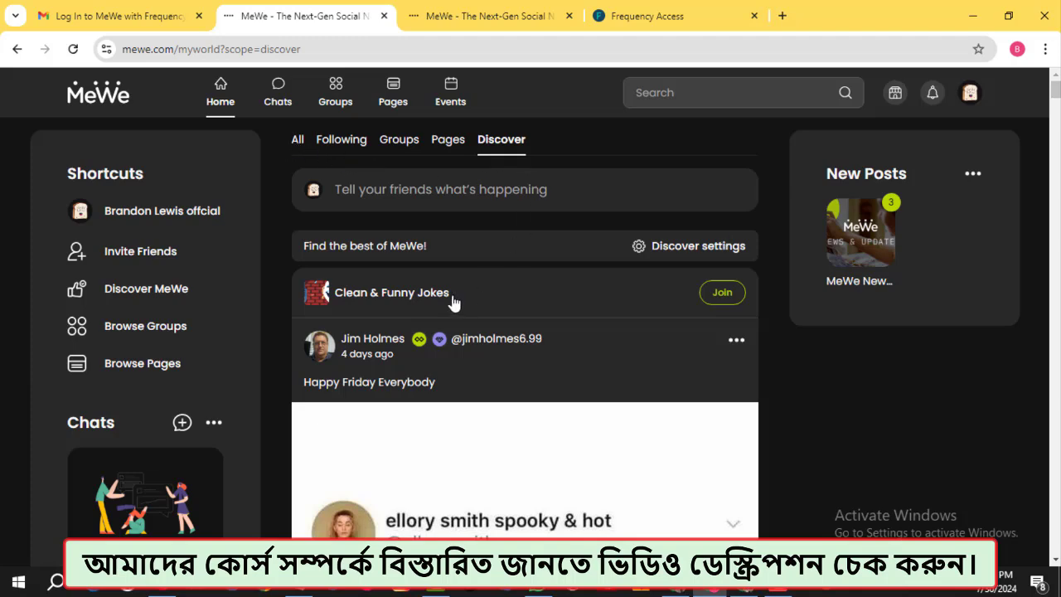
pyautogui.scroll(-3, 450, 300)
pyautogui.scroll(-4, 448, 298)
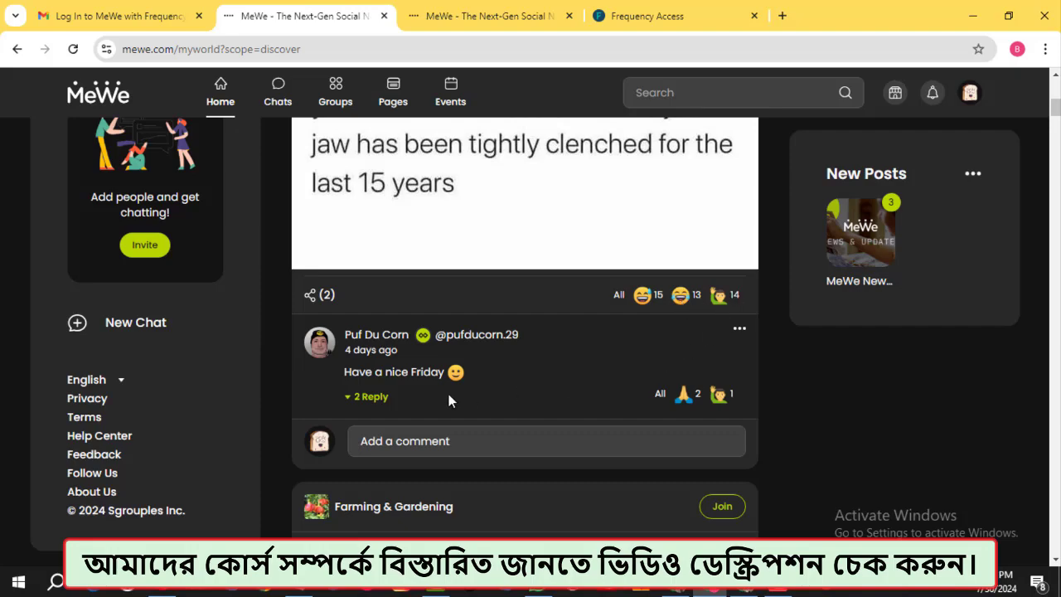
pyautogui.scroll(-8, 449, 394)
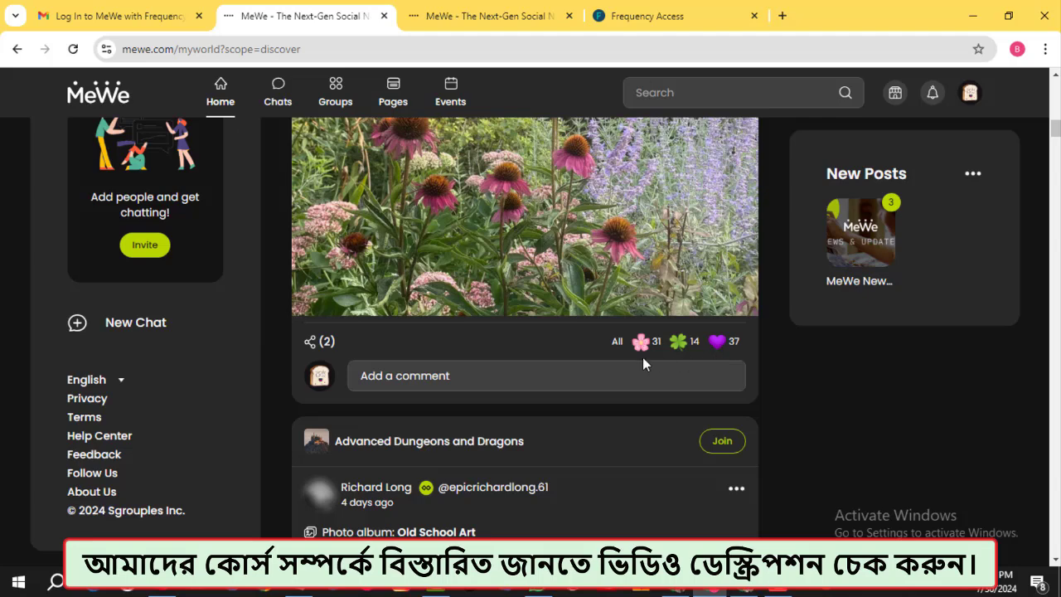
pyautogui.scroll(-2, 642, 363)
pyautogui.moveTo(341, 348); pyautogui.dragTo(418, 354)
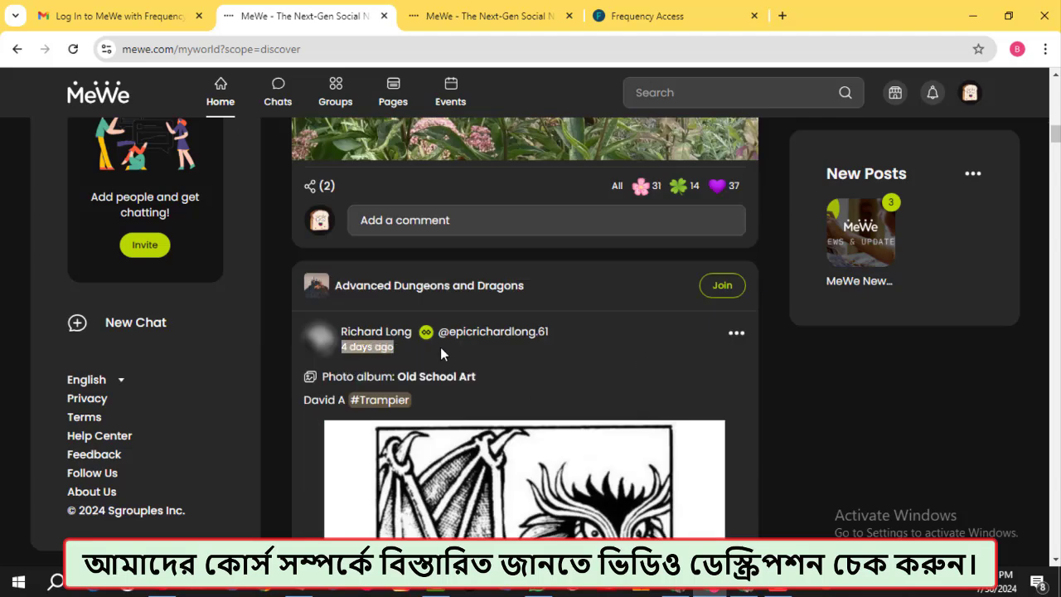
pyautogui.scroll(10, 614, 421)
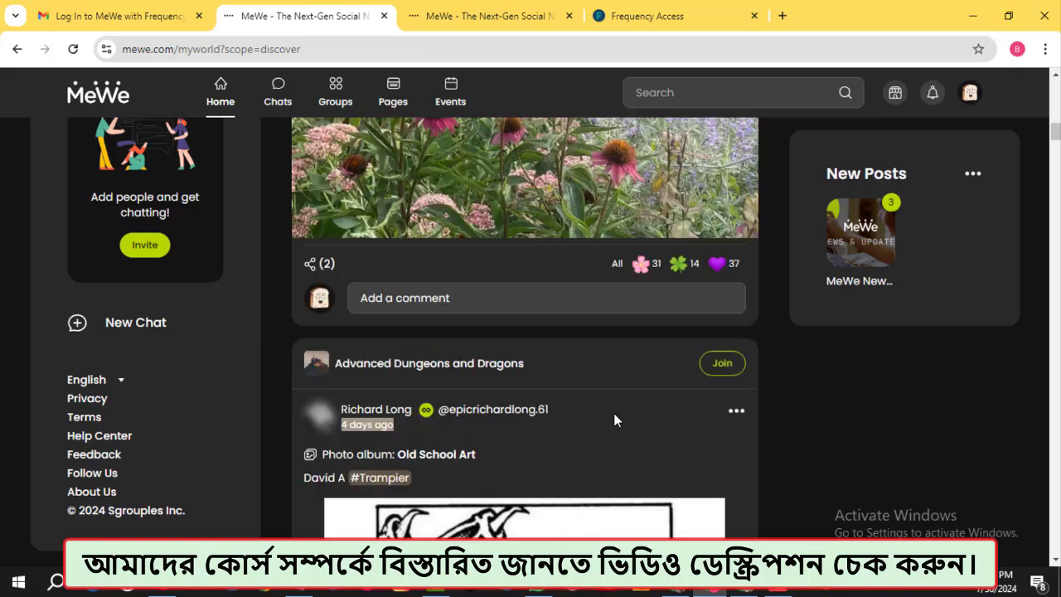
pyautogui.scroll(5, 614, 420)
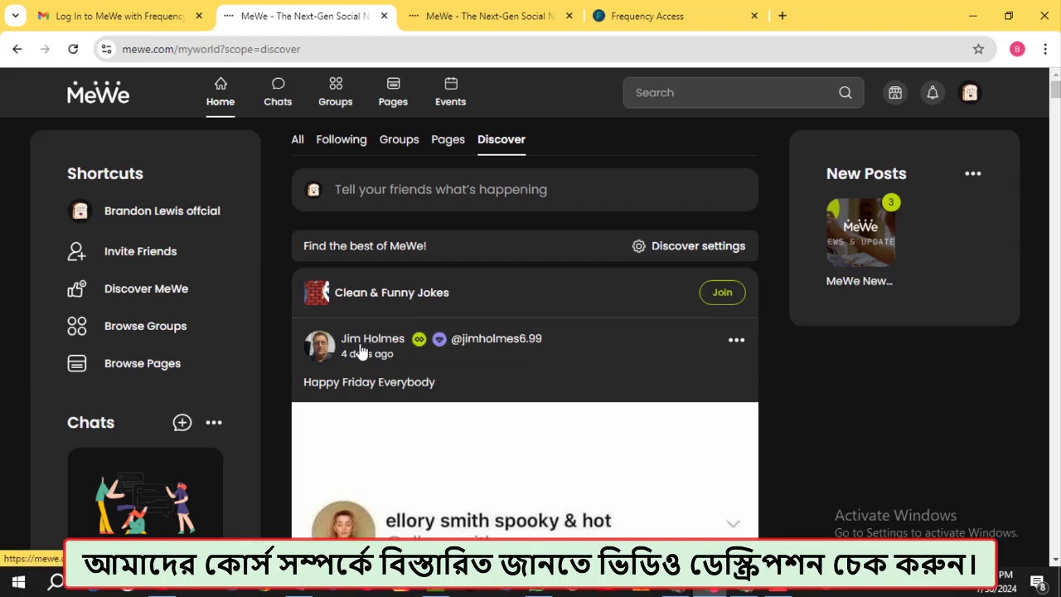
# - Look through the Chats, Groups and Pages sections and the July 2024 calendar in Events
pyautogui.click(280, 101)
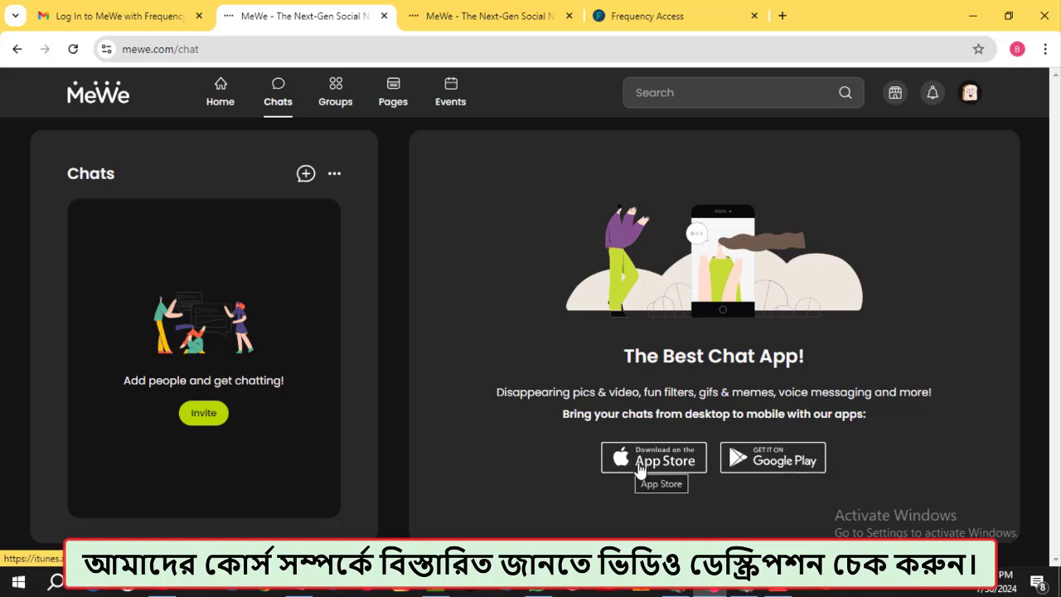
pyautogui.click(341, 108)
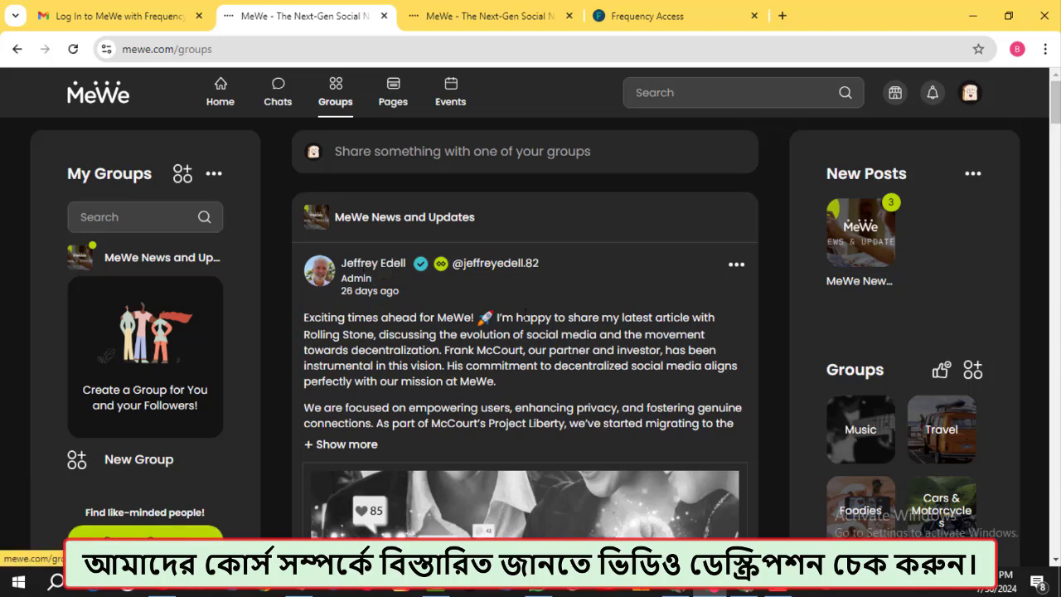
pyautogui.click(391, 98)
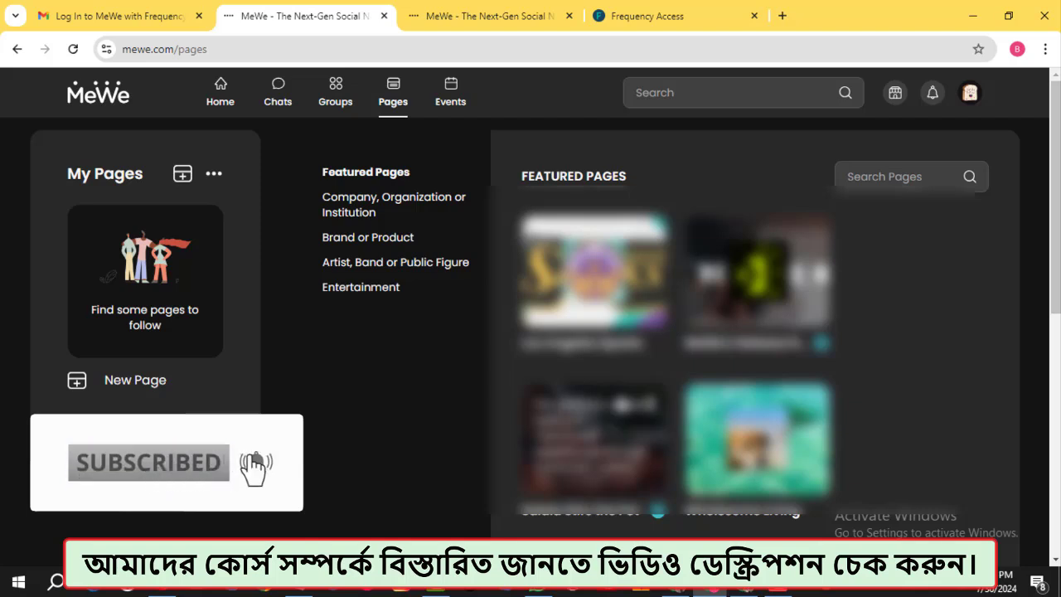
pyautogui.click(451, 102)
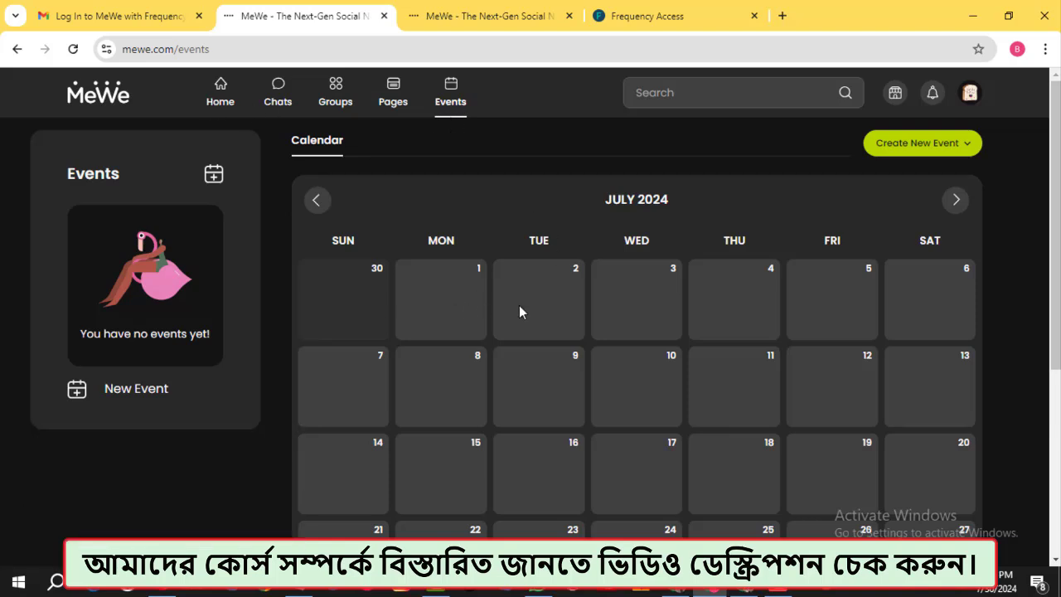
pyautogui.scroll(-4, 872, 339)
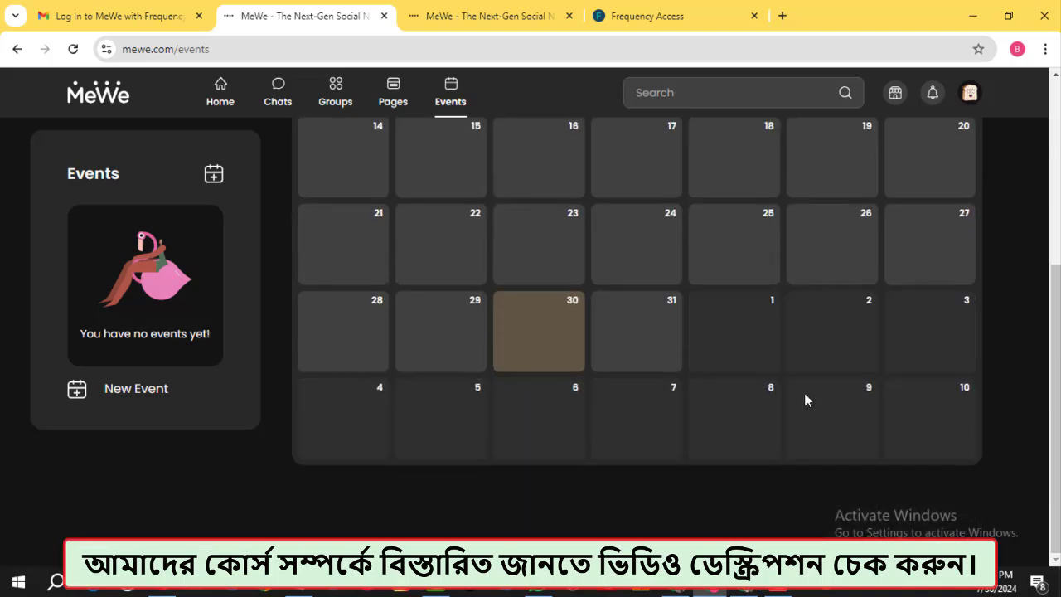
pyautogui.scroll(4, 904, 398)
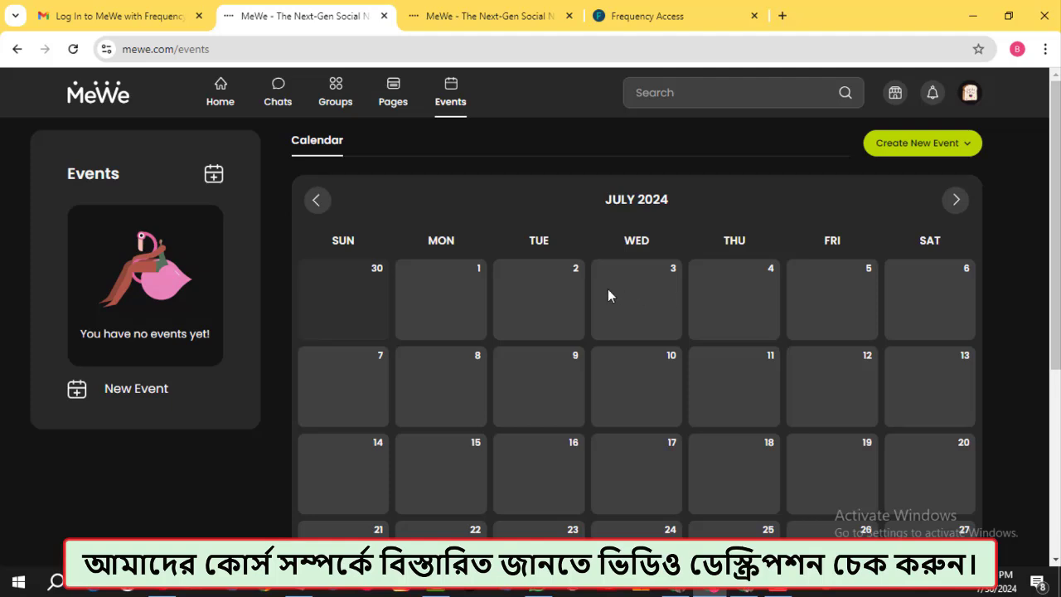
# - Return to the home feed, look at the options of an empty new post, and dismiss it
pyautogui.click(218, 96)
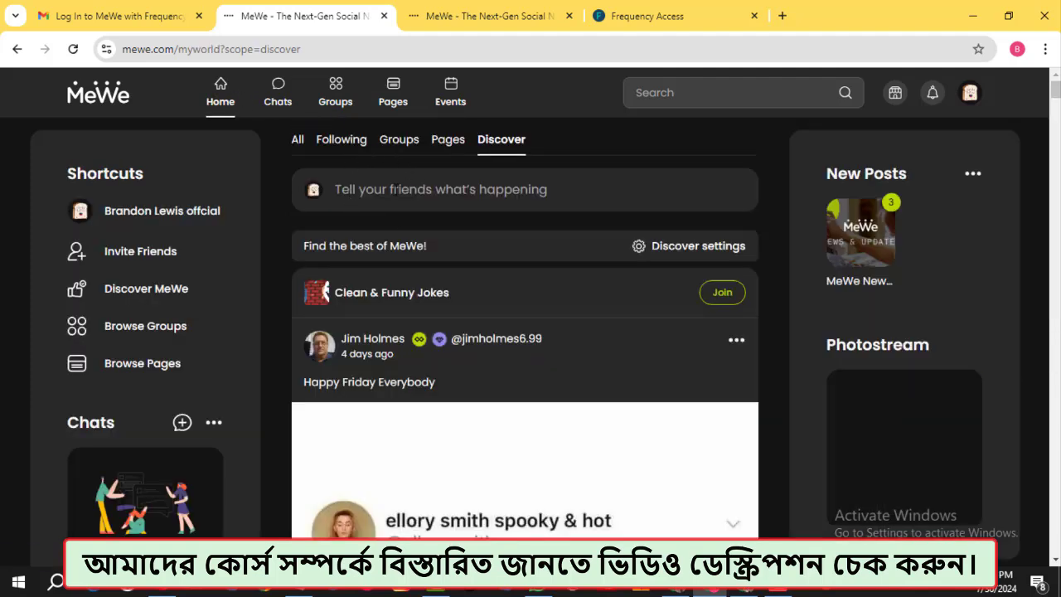
pyautogui.click(396, 189)
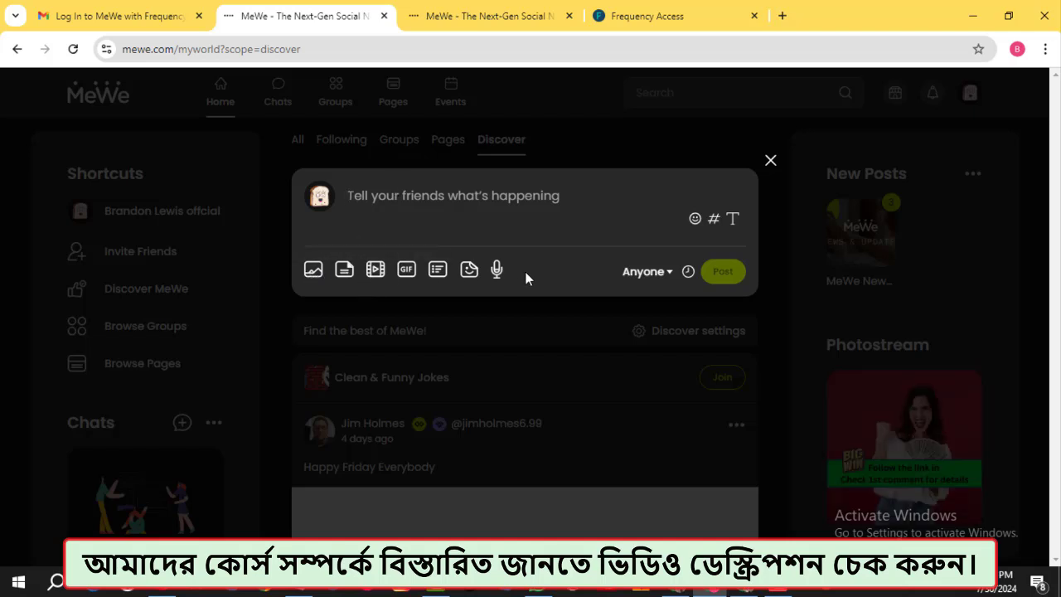
pyautogui.click(770, 162)
pyautogui.moveTo(335, 103)
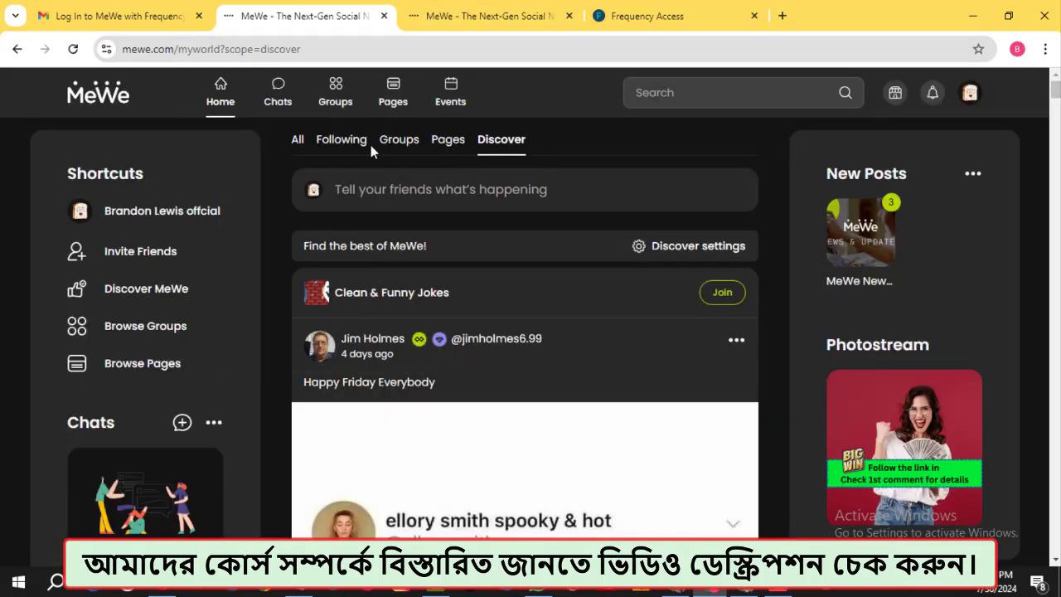
# - Look at the account menu's options on the Discover feed and return to the My Account settings
pyautogui.click(444, 7)
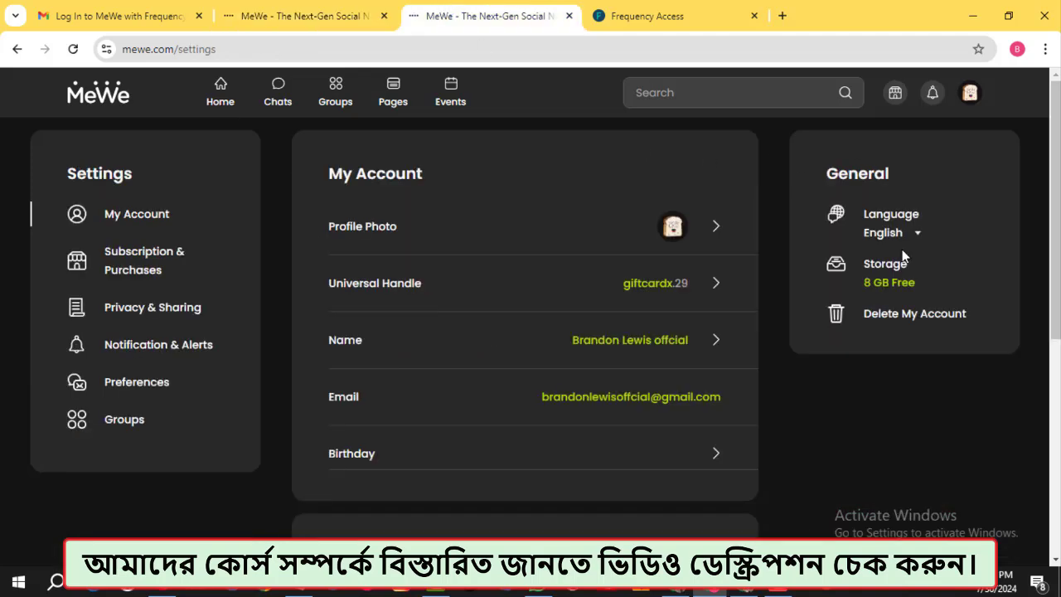
pyautogui.click(274, 15)
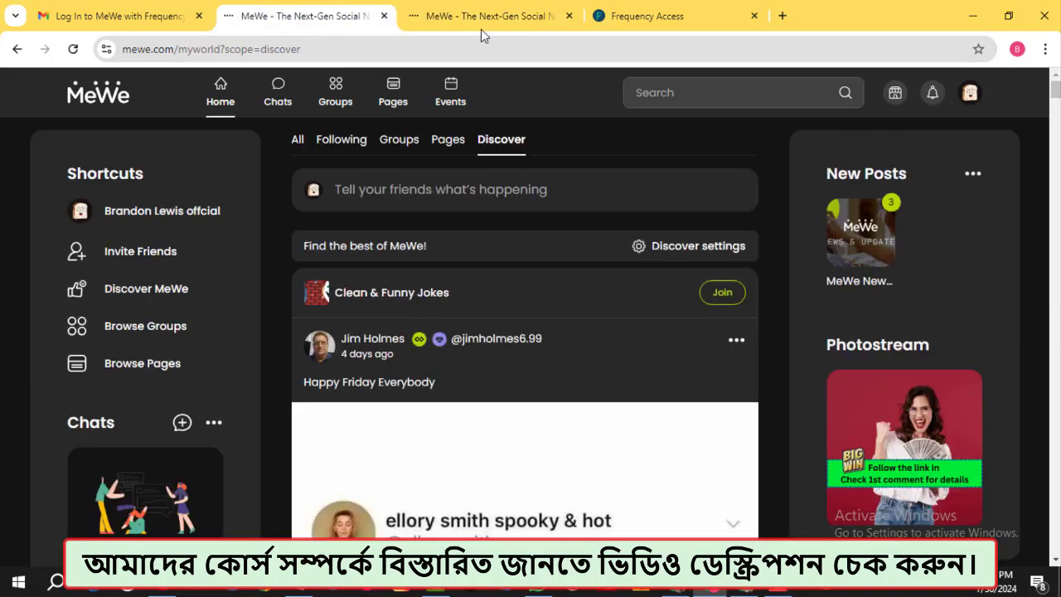
pyautogui.click(970, 93)
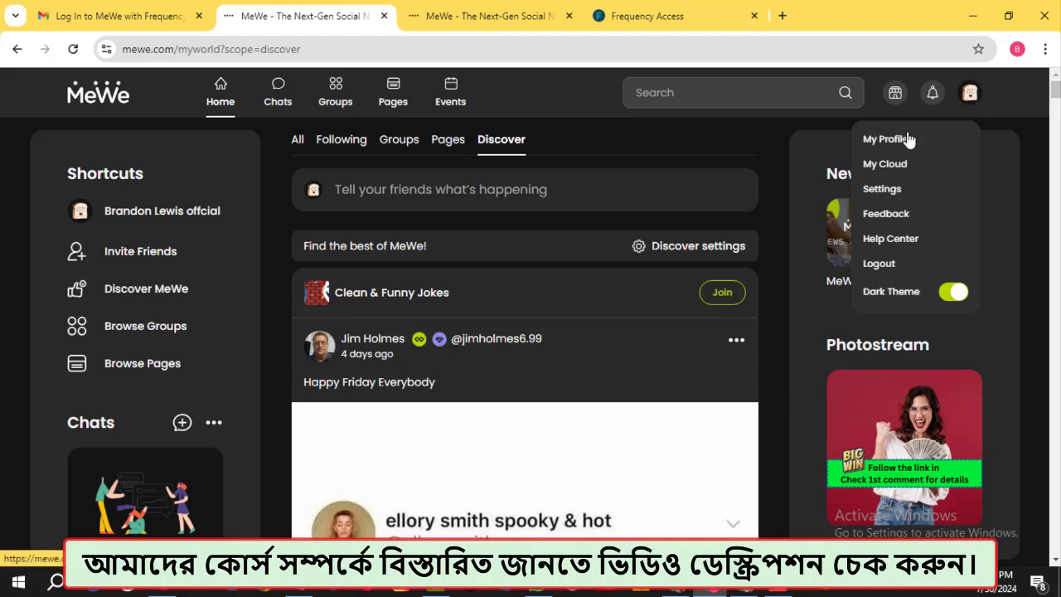
pyautogui.click(435, 18)
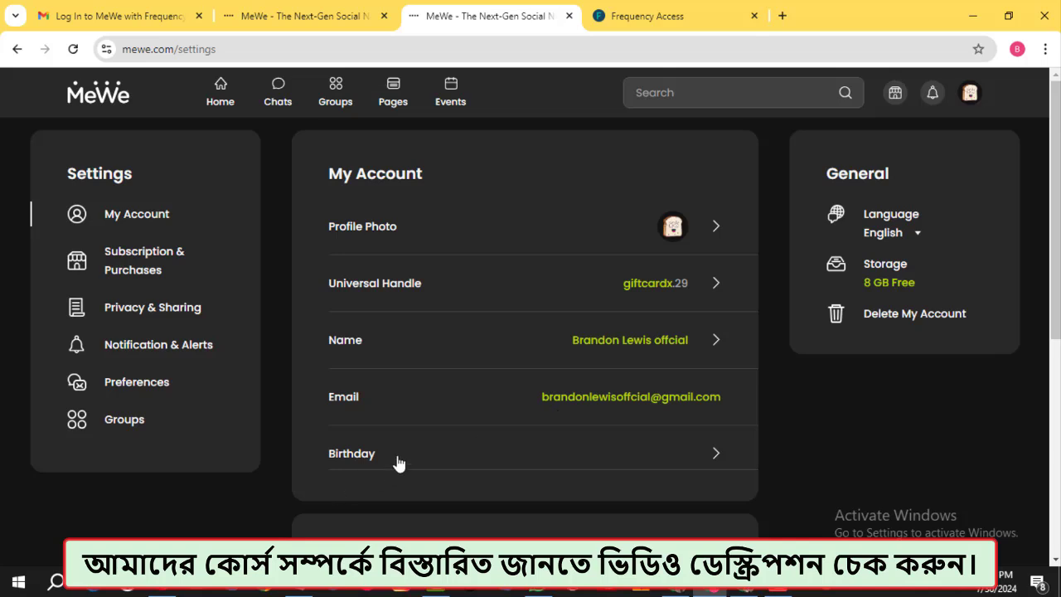
# - Examine the cloud storage upgrade plans, close them, and look through the Badge Settings under My Account
pyautogui.click(907, 286)
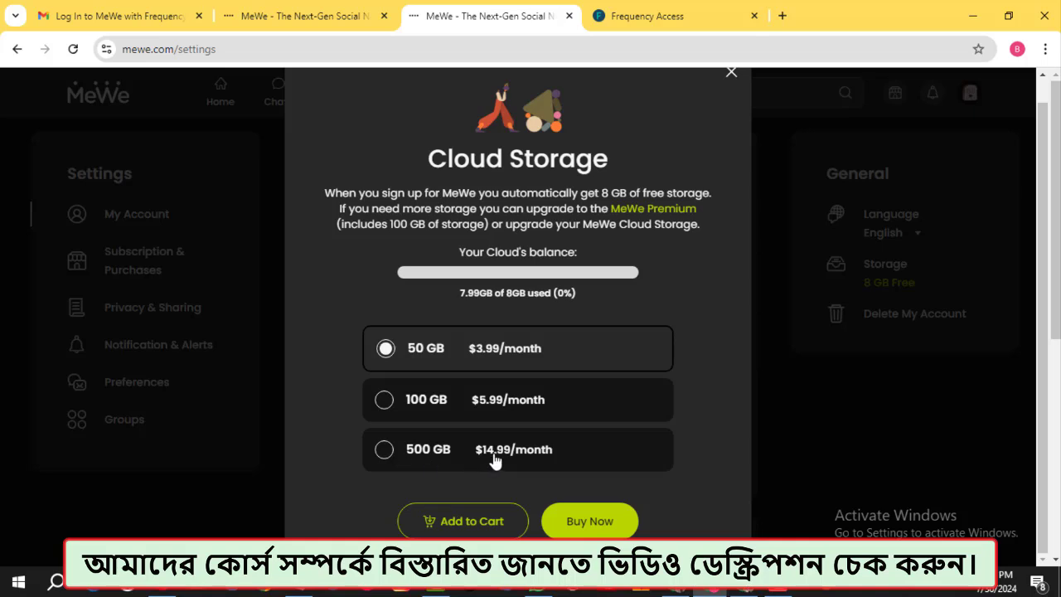
pyautogui.click(731, 73)
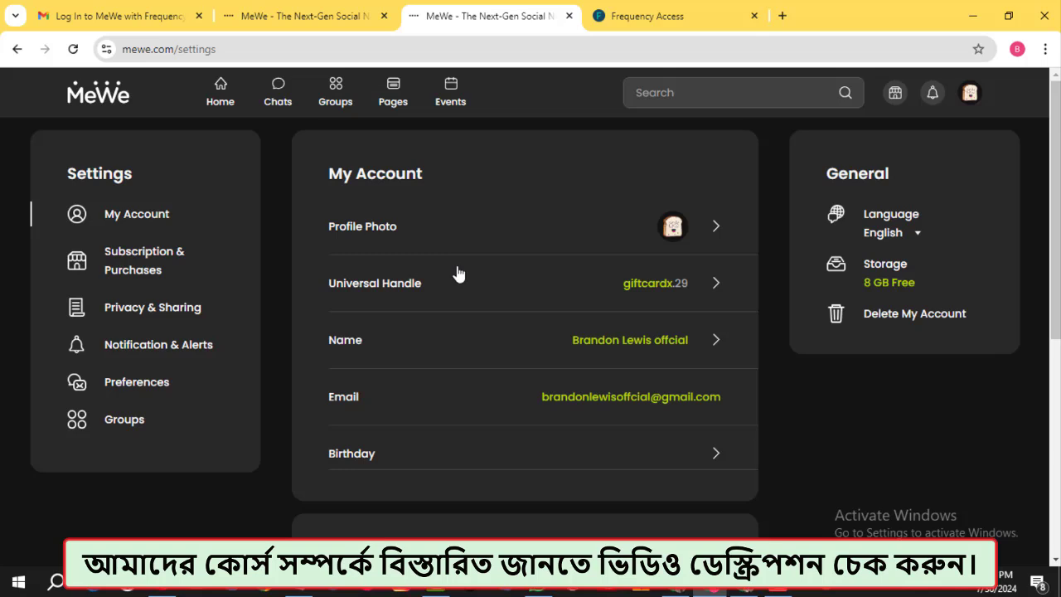
pyautogui.scroll(-2, 464, 339)
pyautogui.scroll(-2, 348, 457)
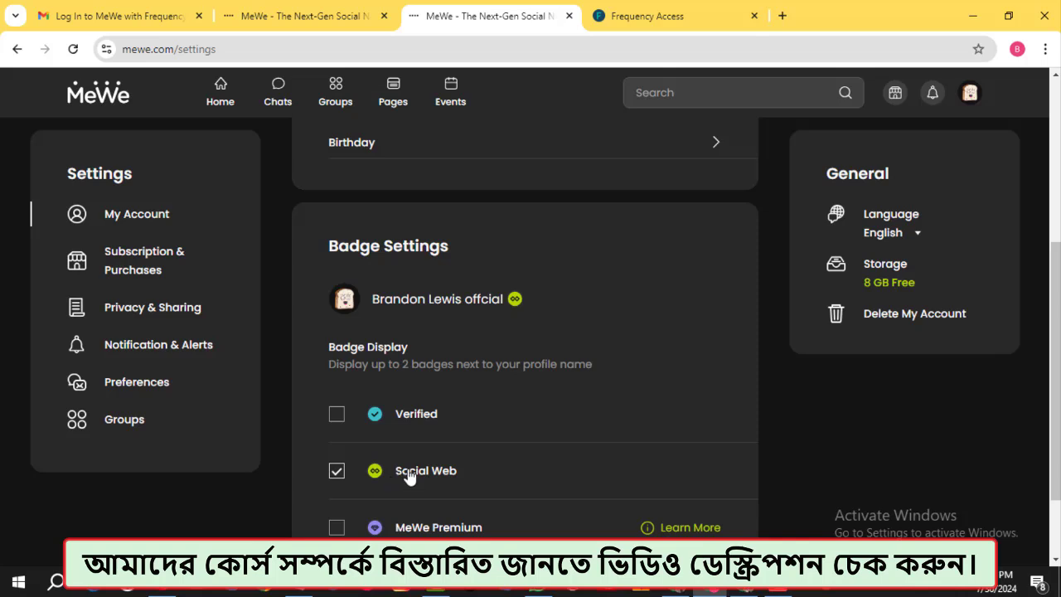
pyautogui.scroll(-1, 342, 507)
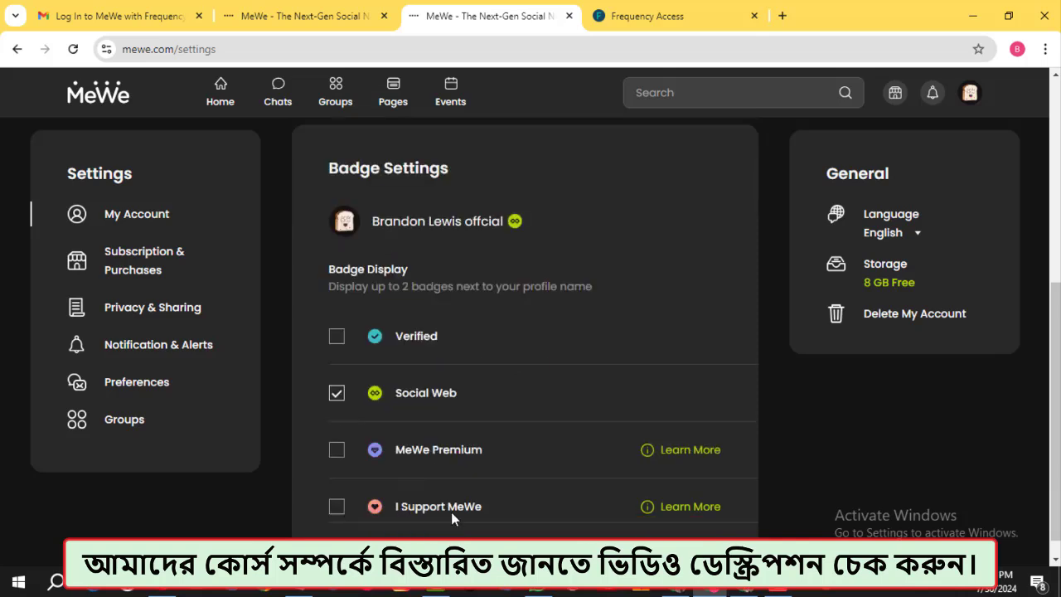
pyautogui.scroll(2, 456, 512)
pyautogui.scroll(2, 445, 479)
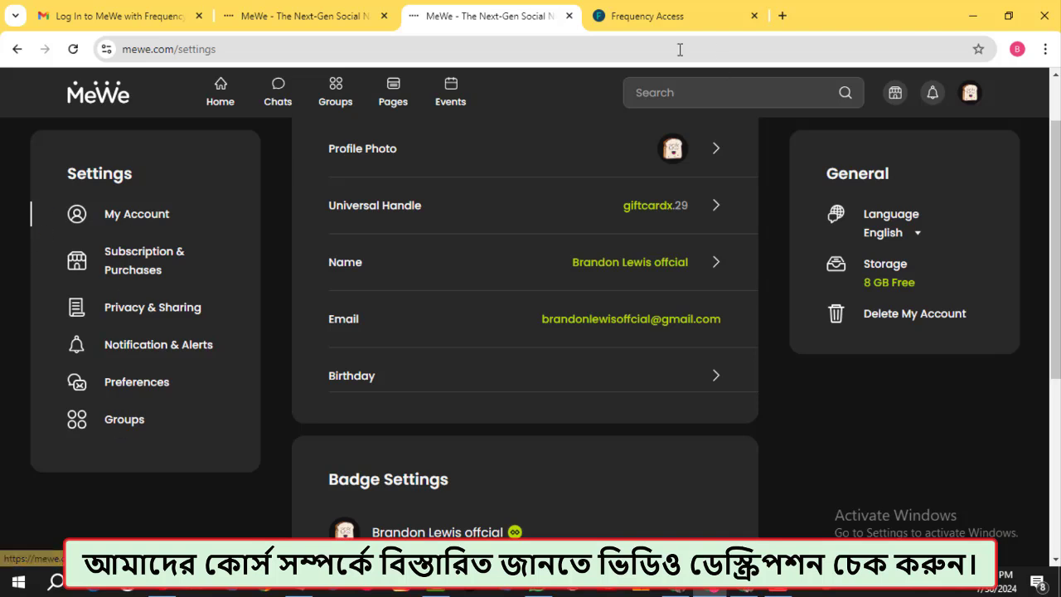
# - Bring up the Frequency Access FAQs page and decline its third-party cookies
pyautogui.click(638, 15)
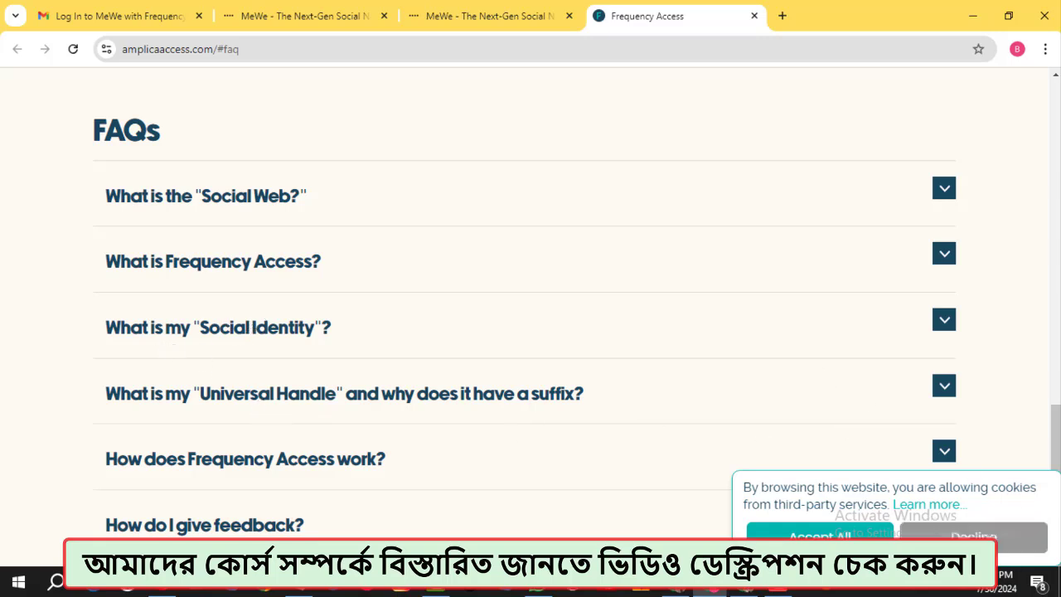
pyautogui.click(974, 535)
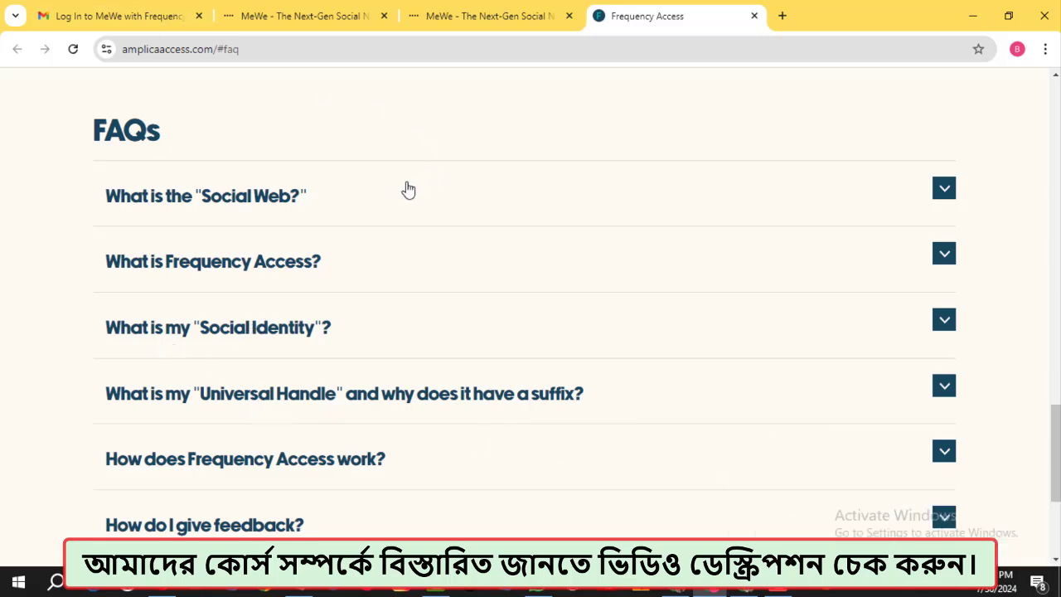
pyautogui.click(303, 15)
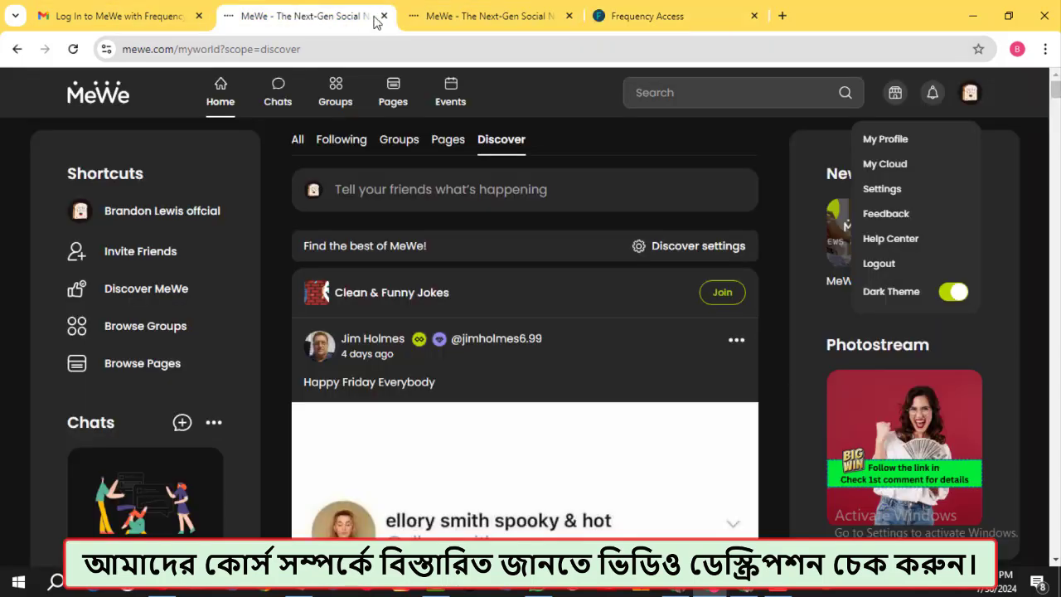
pyautogui.click(466, 16)
pyautogui.click(744, 590)
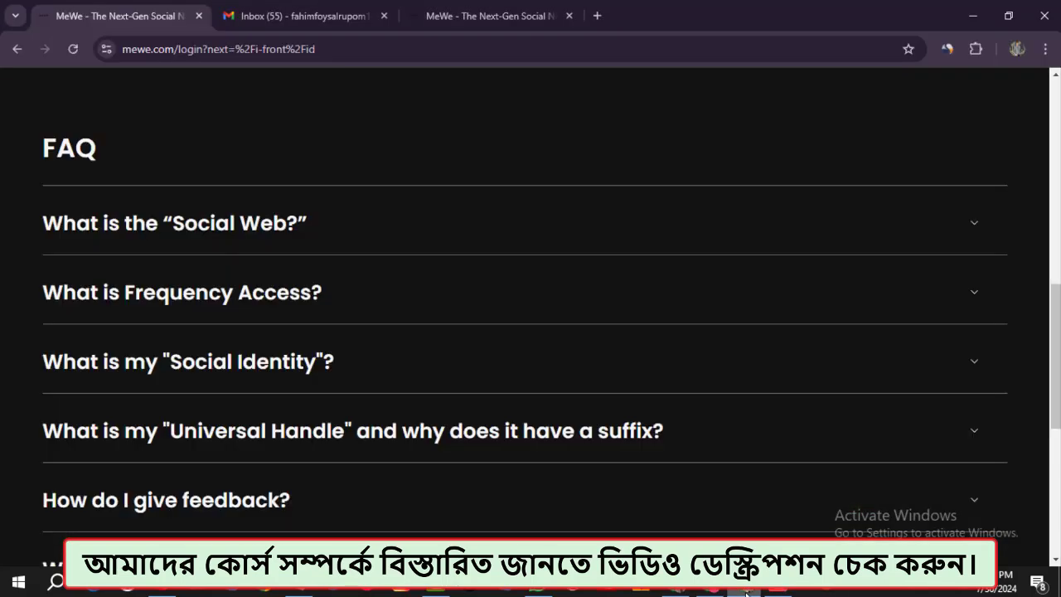
pyautogui.click(679, 589)
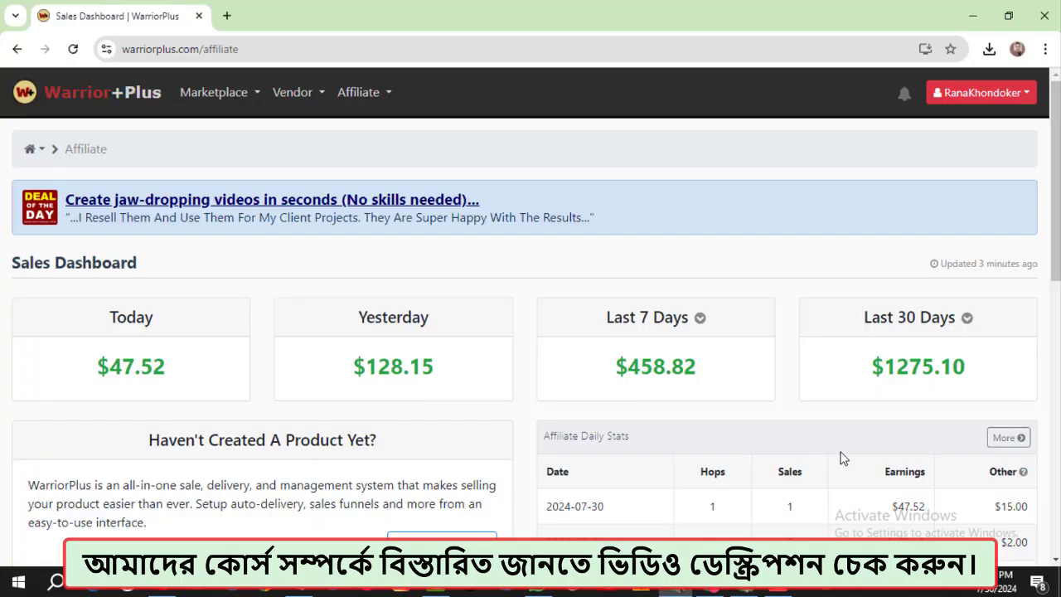
pyautogui.click(971, 18)
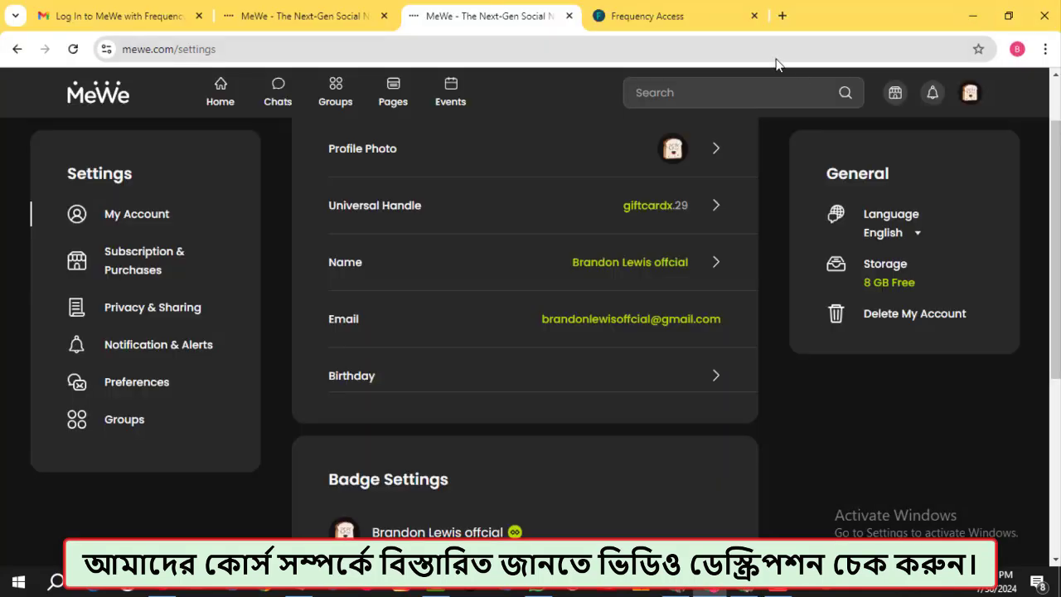
# - Fill in the first name, last name and email on MeWe's registration page and create the account
pyautogui.click(743, 590)
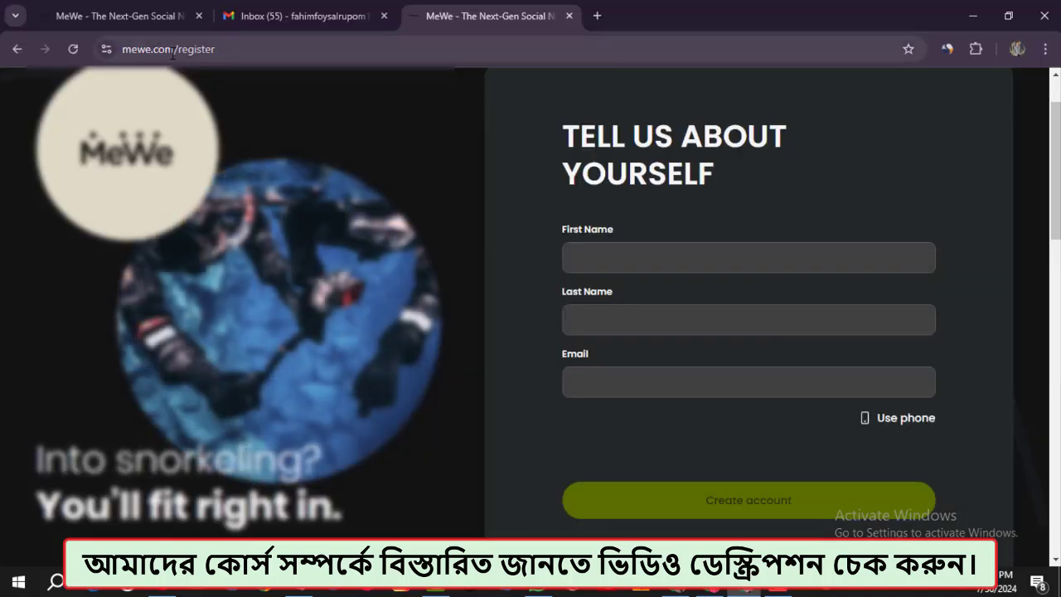
pyautogui.click(610, 256)
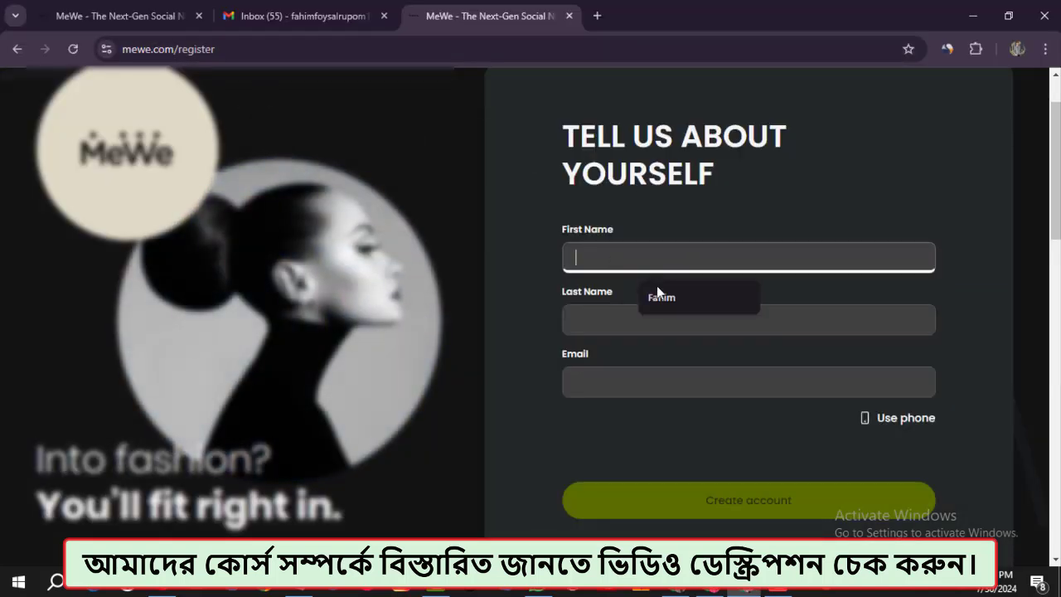
pyautogui.write('Fahim')
pyautogui.click(610, 325)
pyautogui.click(667, 365)
pyautogui.scroll(-1, 630, 315)
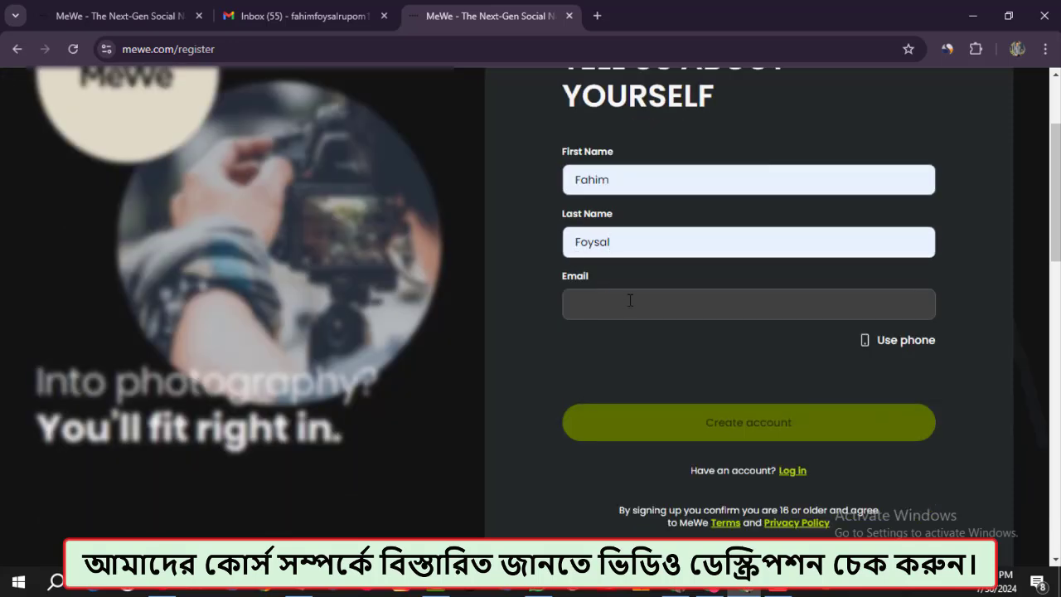
pyautogui.click(617, 309)
pyautogui.click(679, 399)
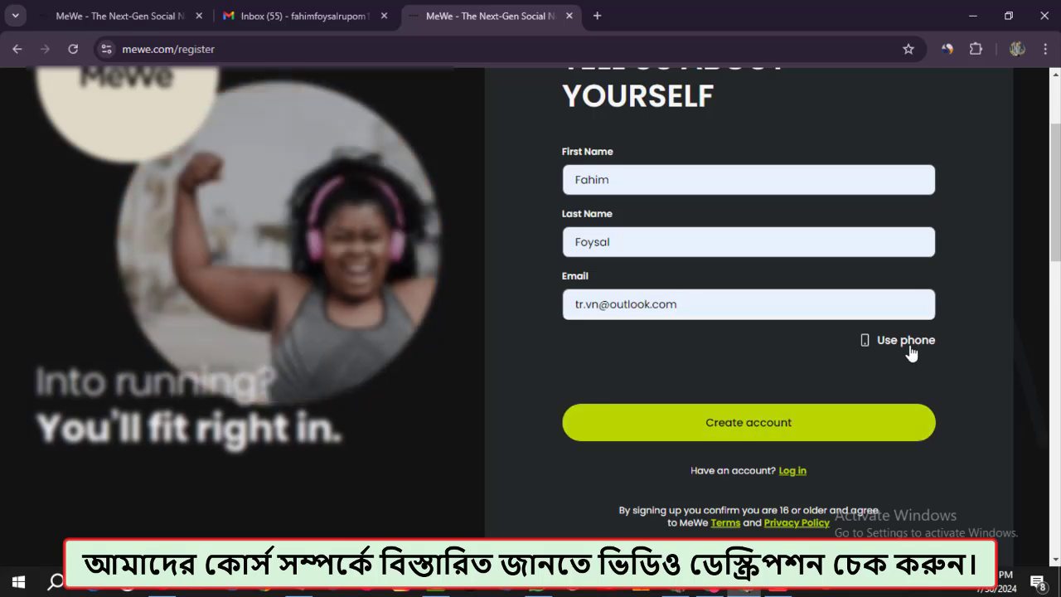
pyautogui.click(700, 435)
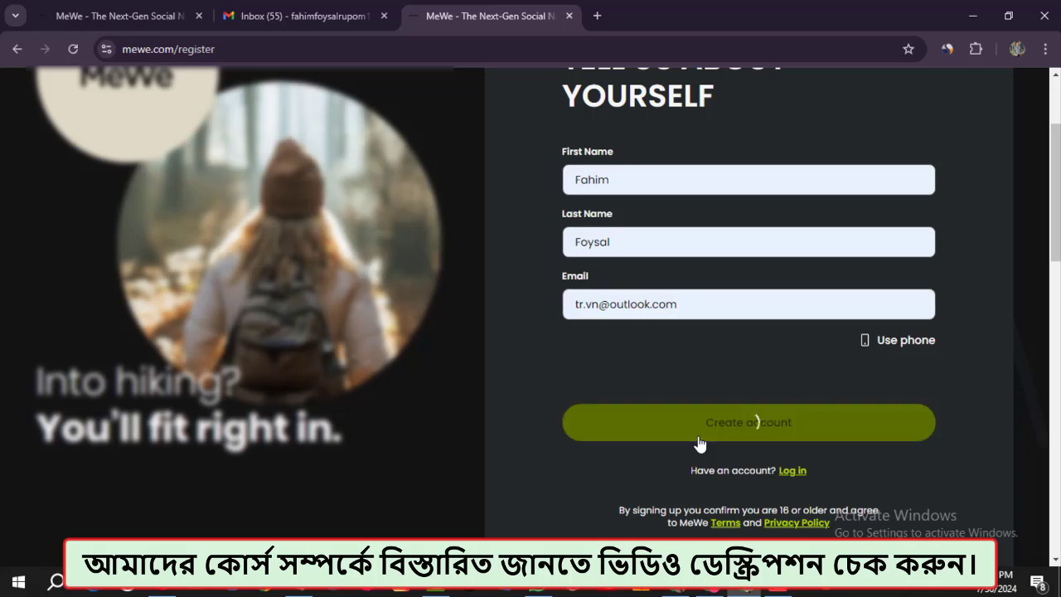
pyautogui.click(612, 239)
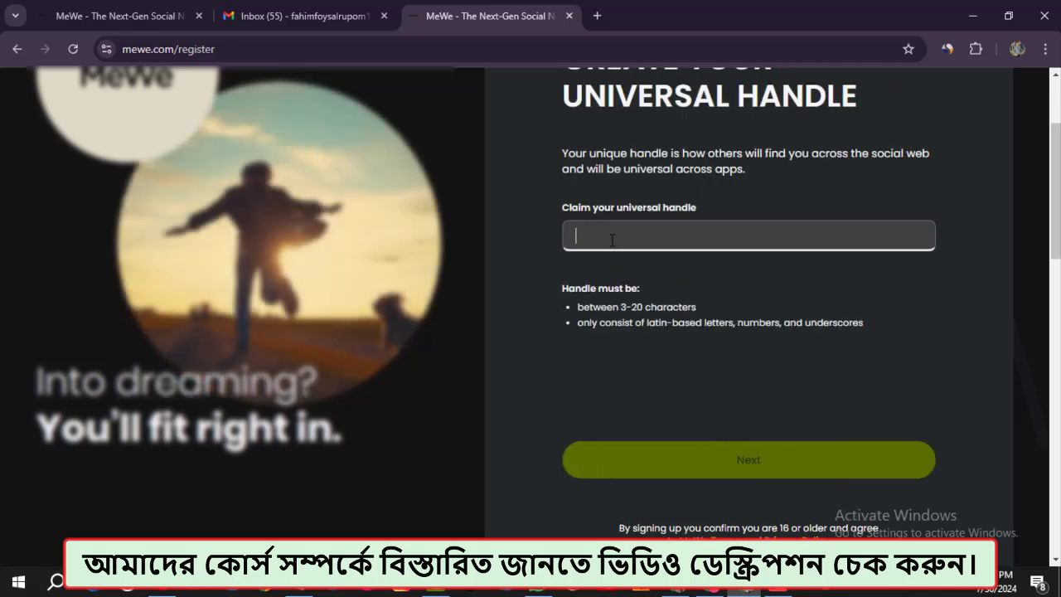
pyautogui.scroll(1, 613, 225)
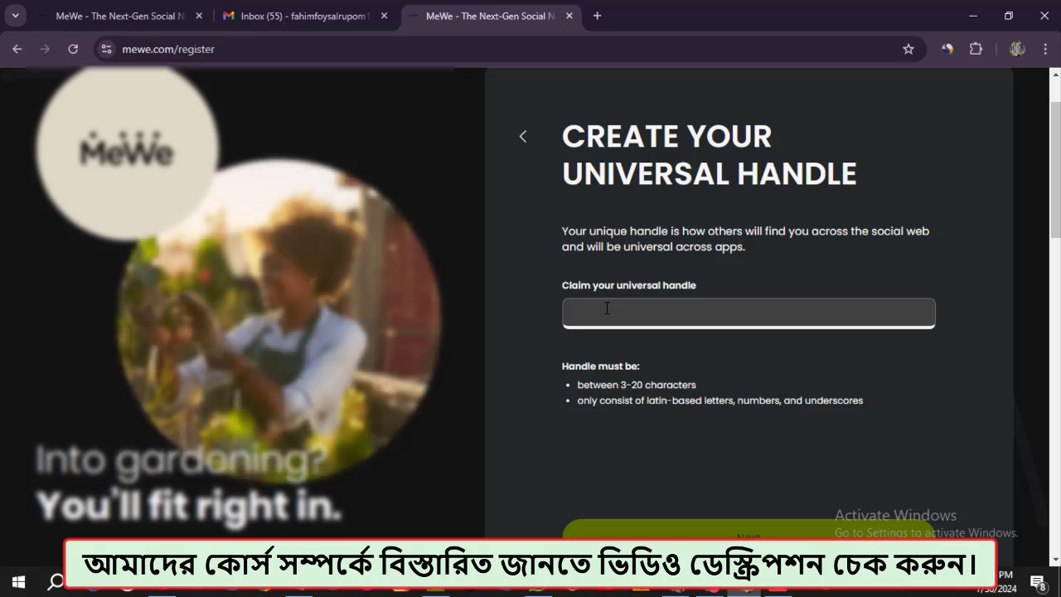
pyautogui.write('ete')
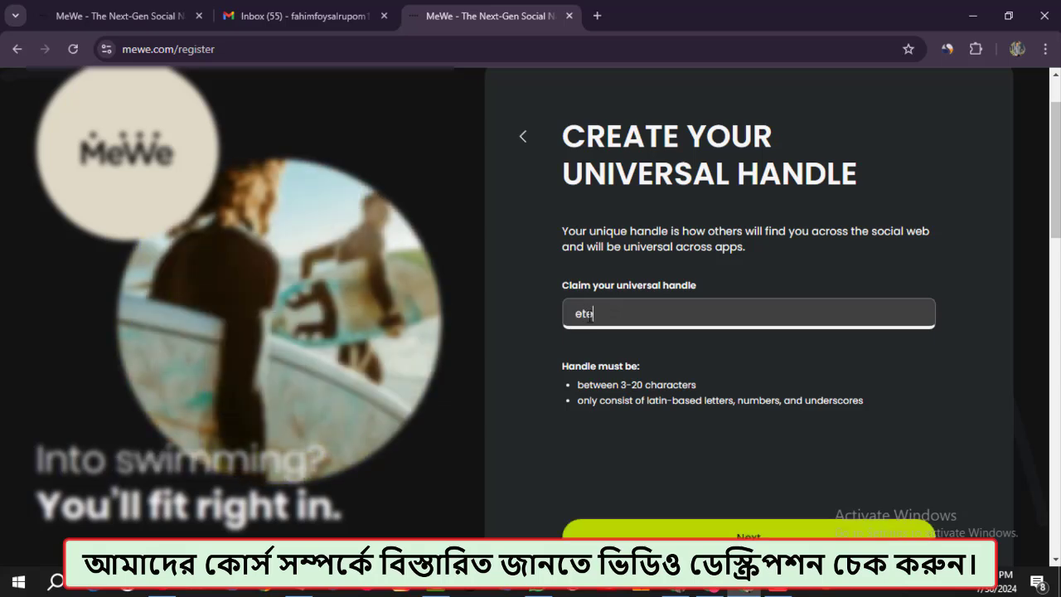
pyautogui.write('aferd')
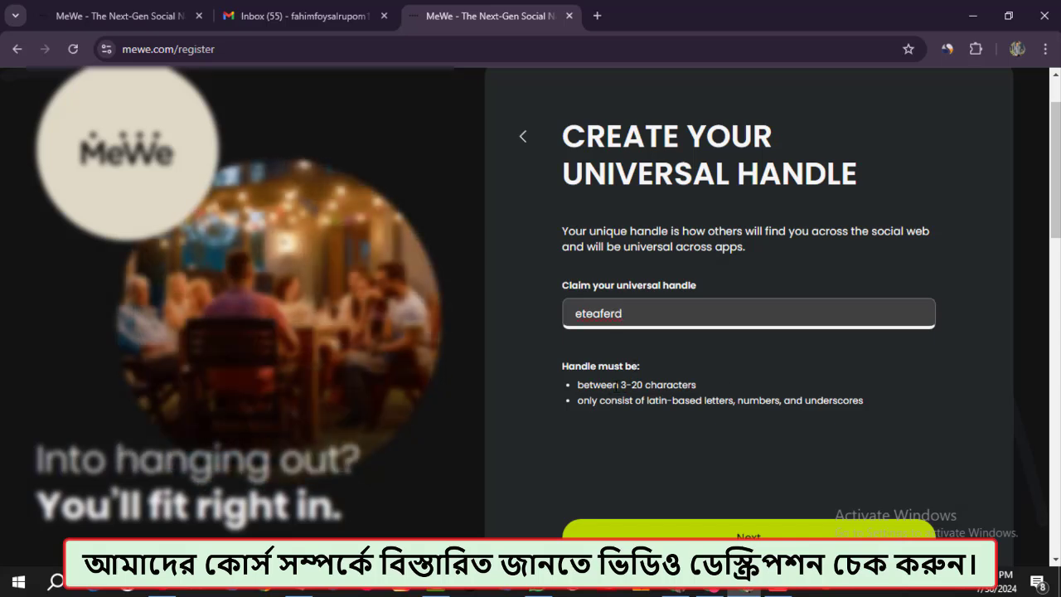
pyautogui.scroll(-1, 709, 367)
pyautogui.click(727, 460)
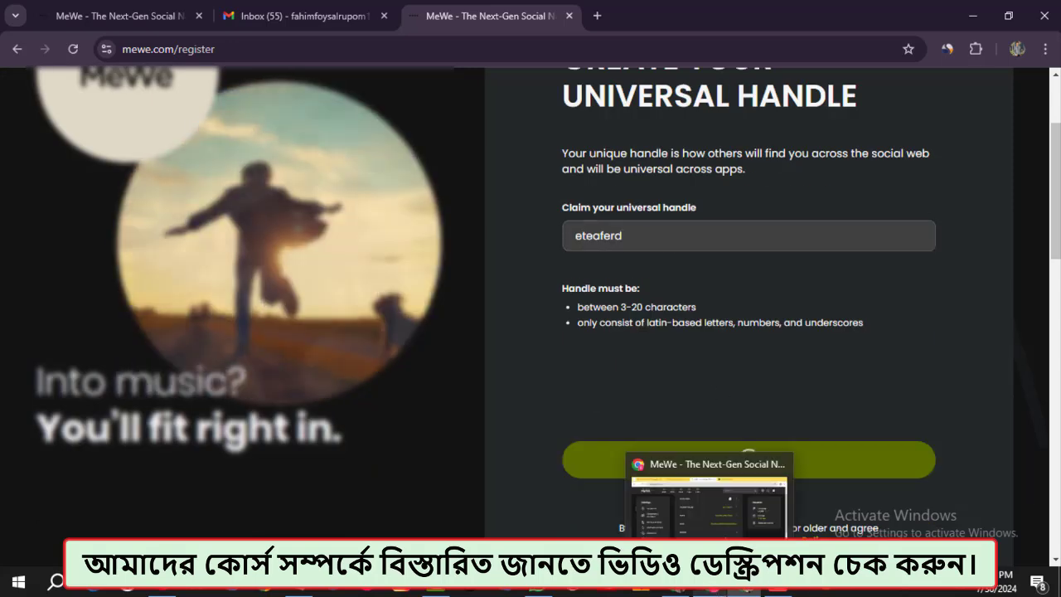
# - Switch to the Gmail inbox, open the "Verify your Frequency Access email address" message and look at its verification link
pyautogui.click(711, 591)
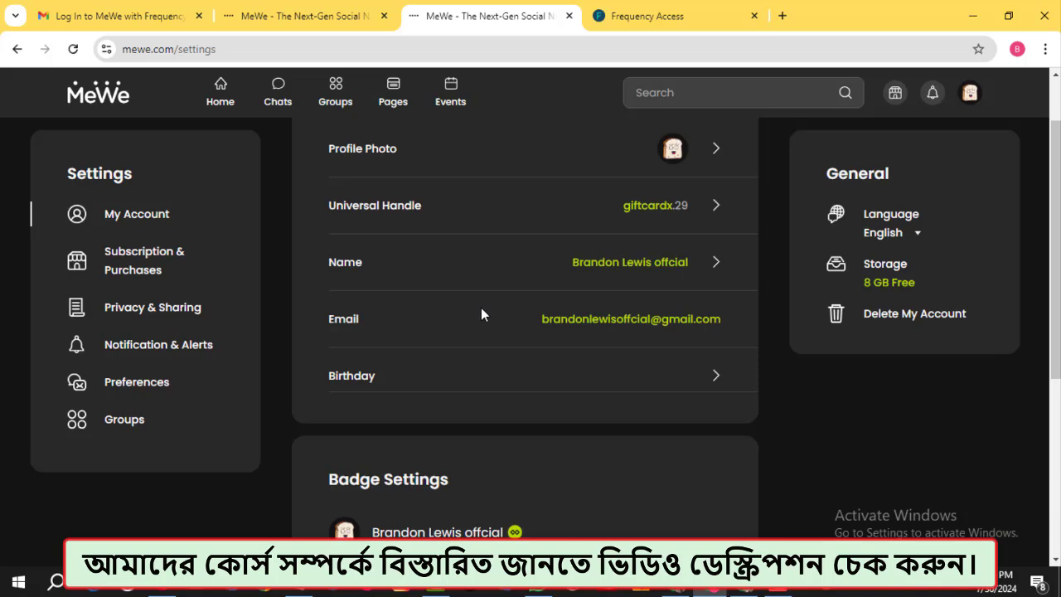
pyautogui.click(116, 17)
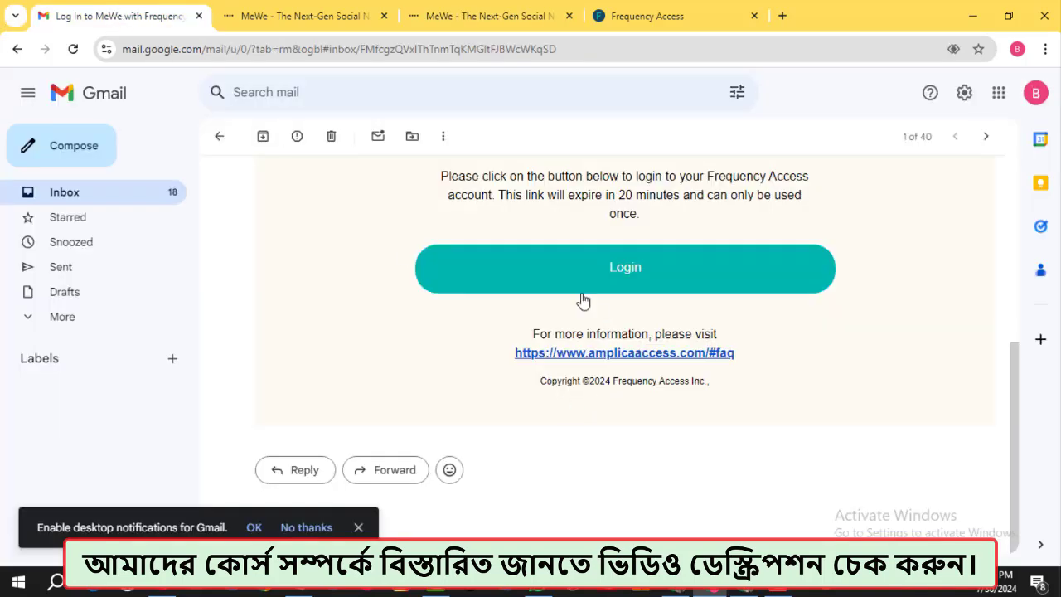
pyautogui.scroll(1, 582, 301)
pyautogui.click(219, 137)
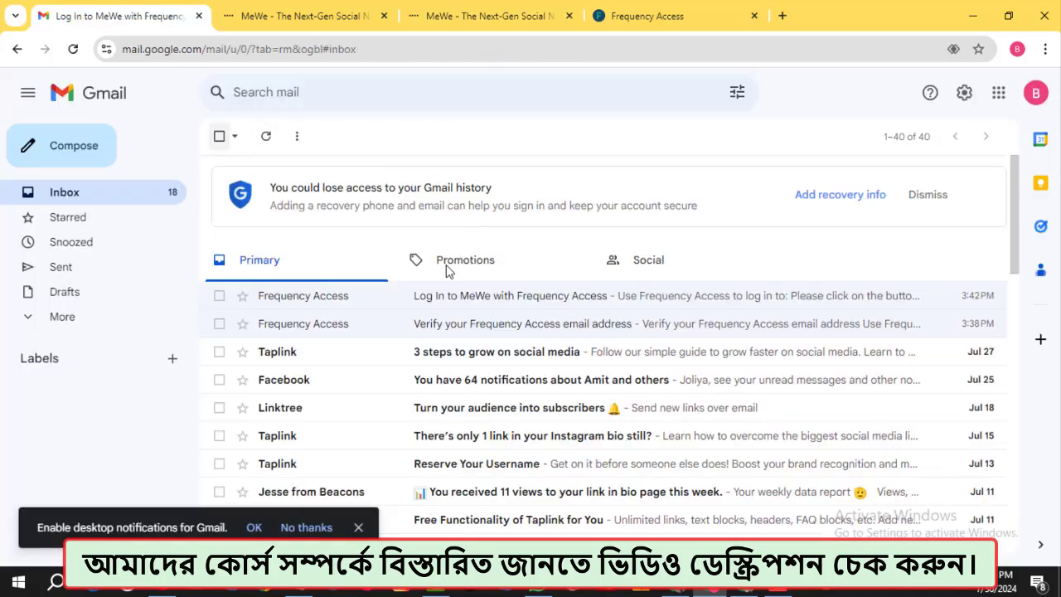
pyautogui.click(429, 331)
pyautogui.scroll(-2, 690, 489)
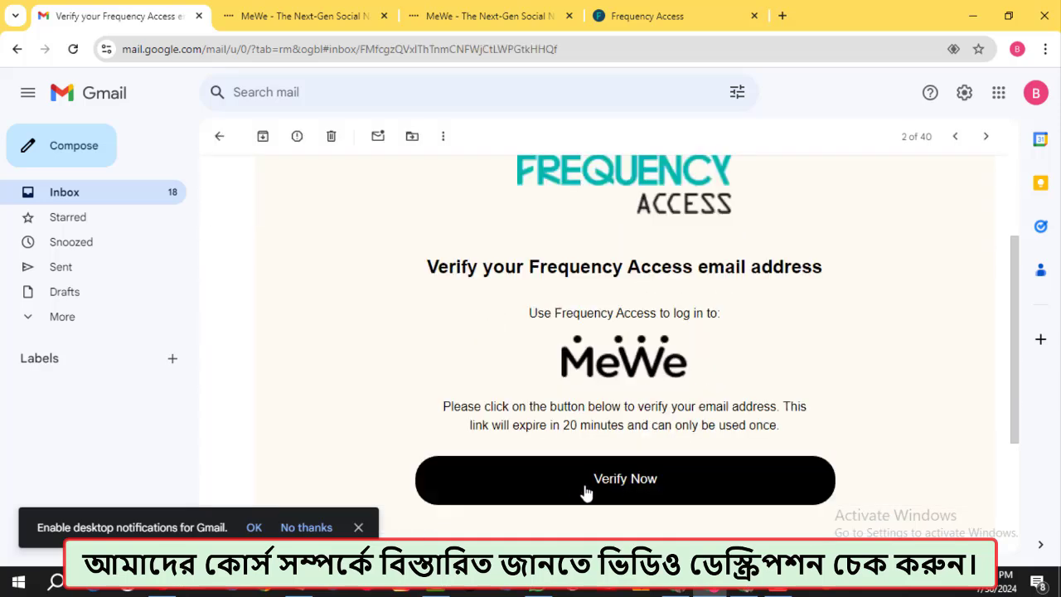